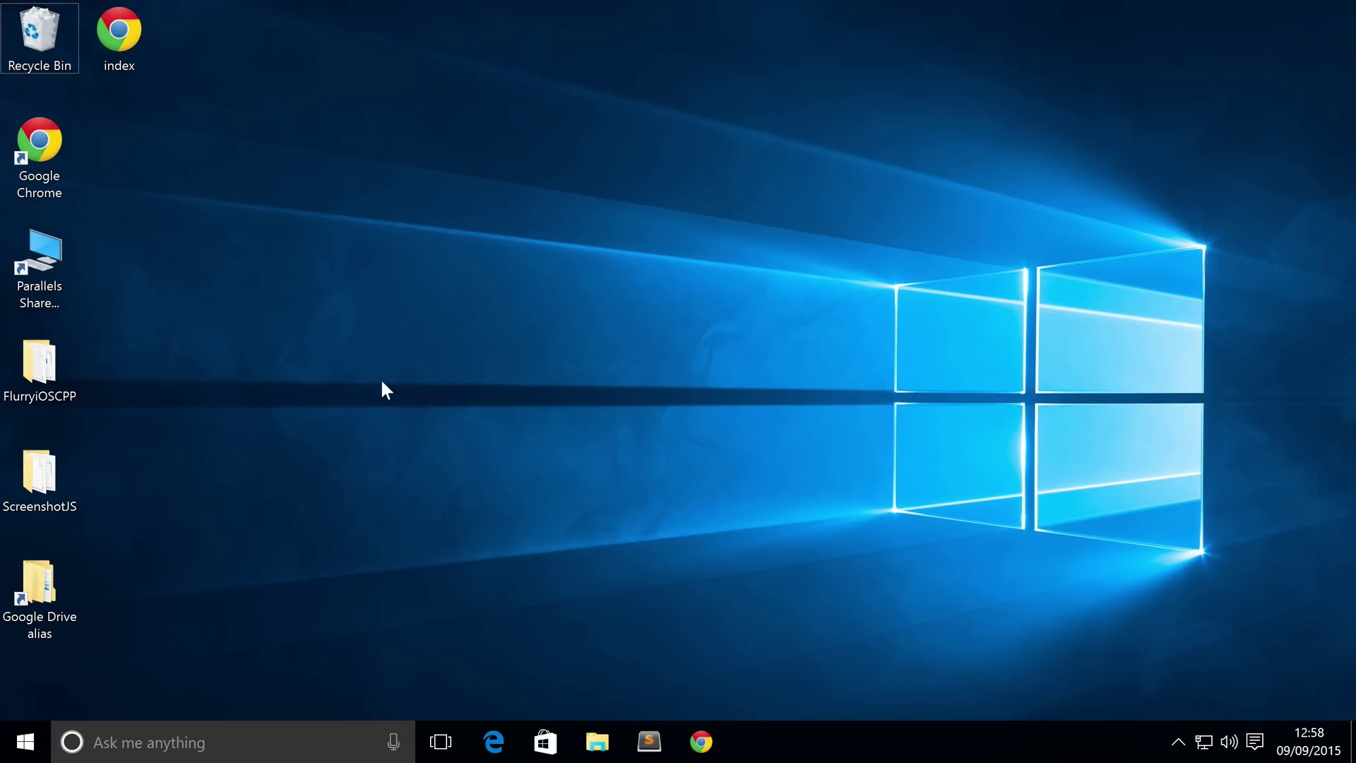
- Search for 'onenote', then launch OneNote from its Start menu tile
key("super")
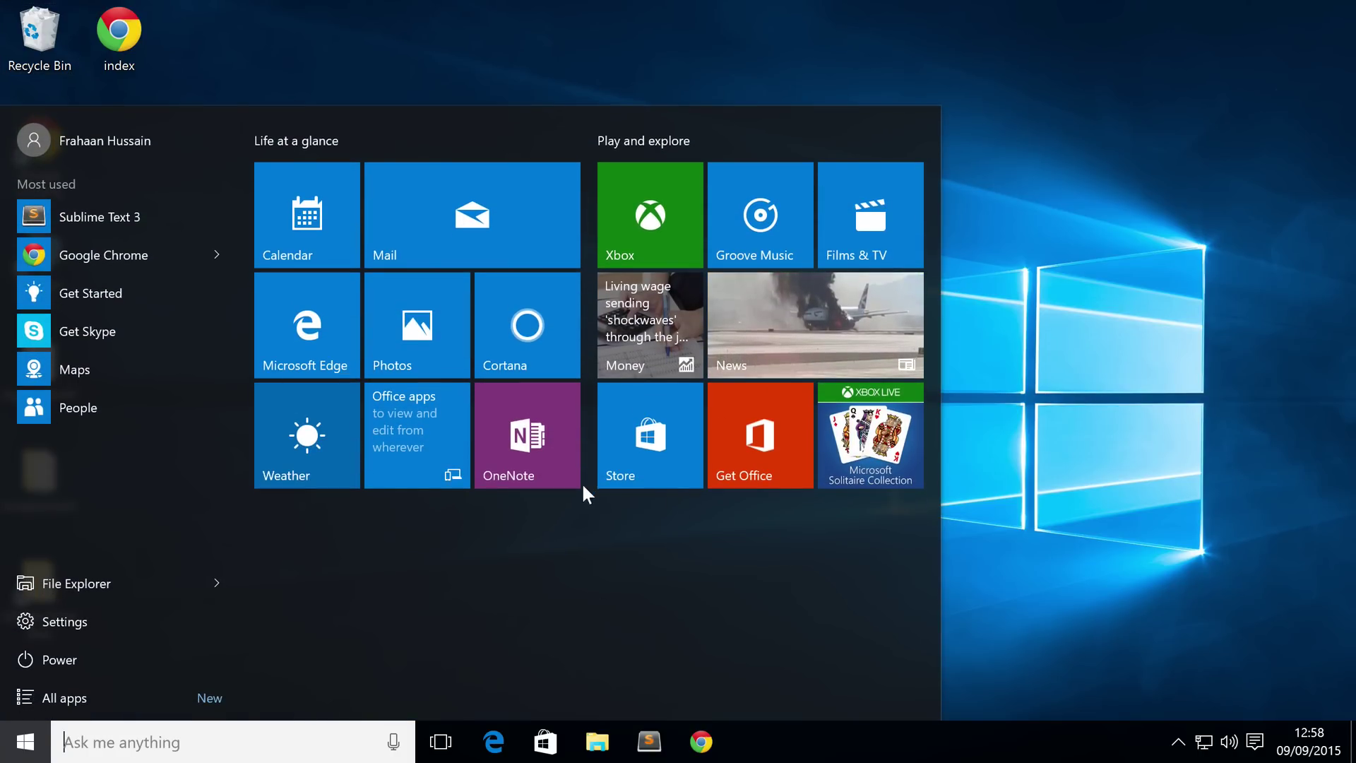
key("super")
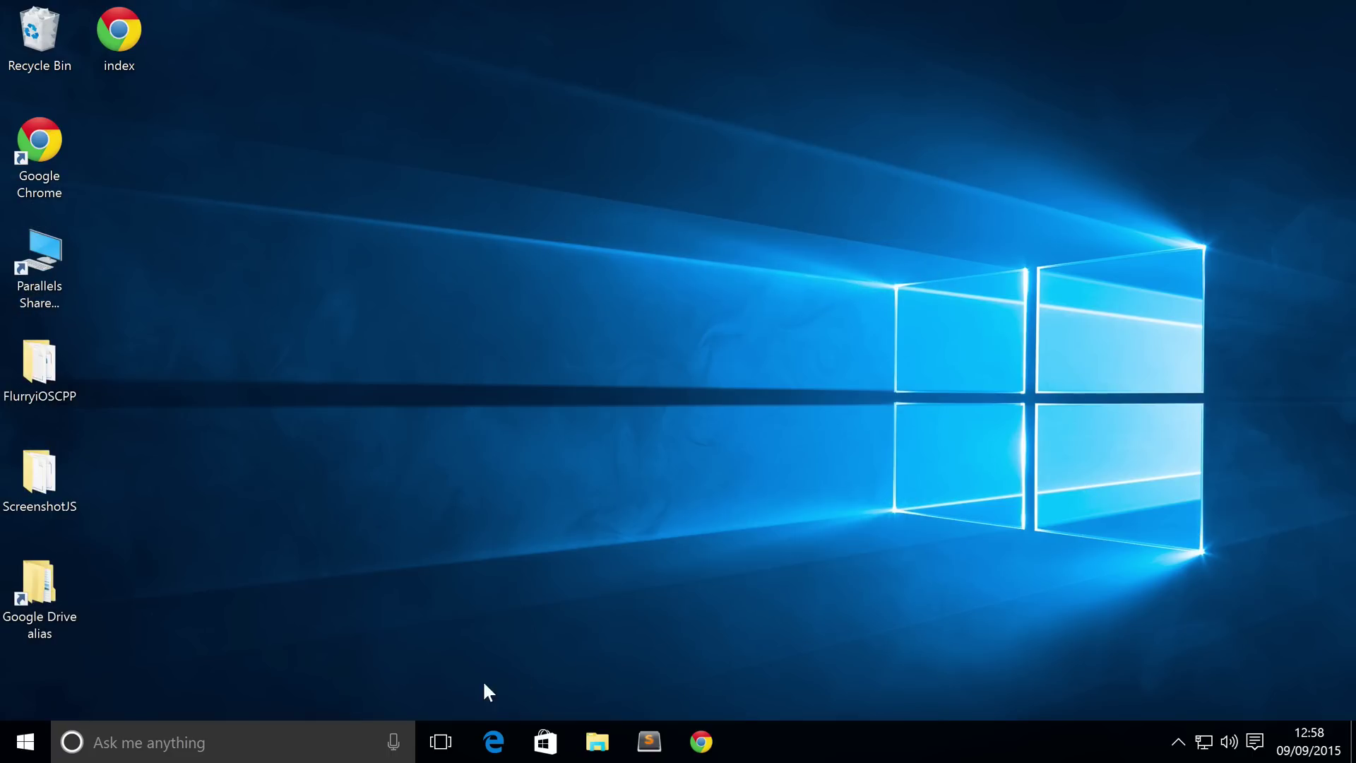
left_click(384, 729)
type("onenote")
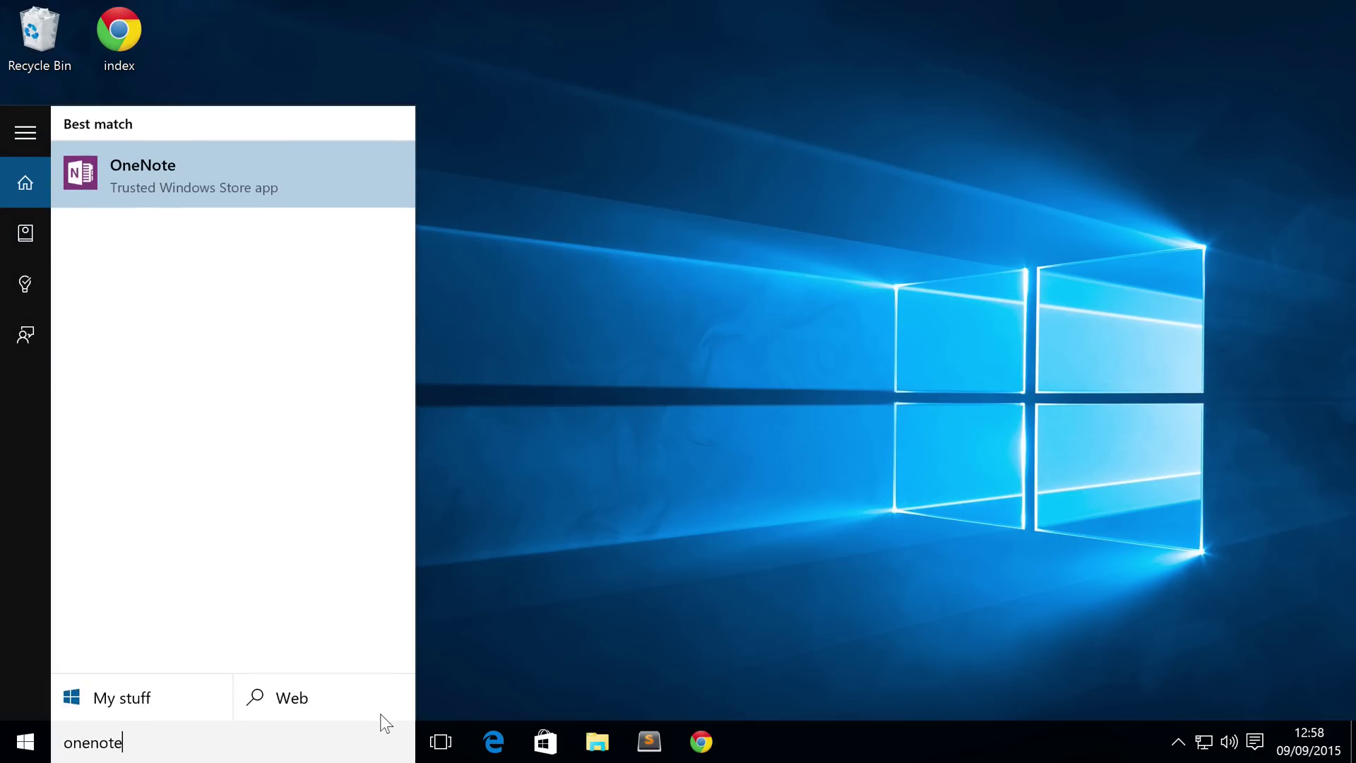
left_click(320, 214)
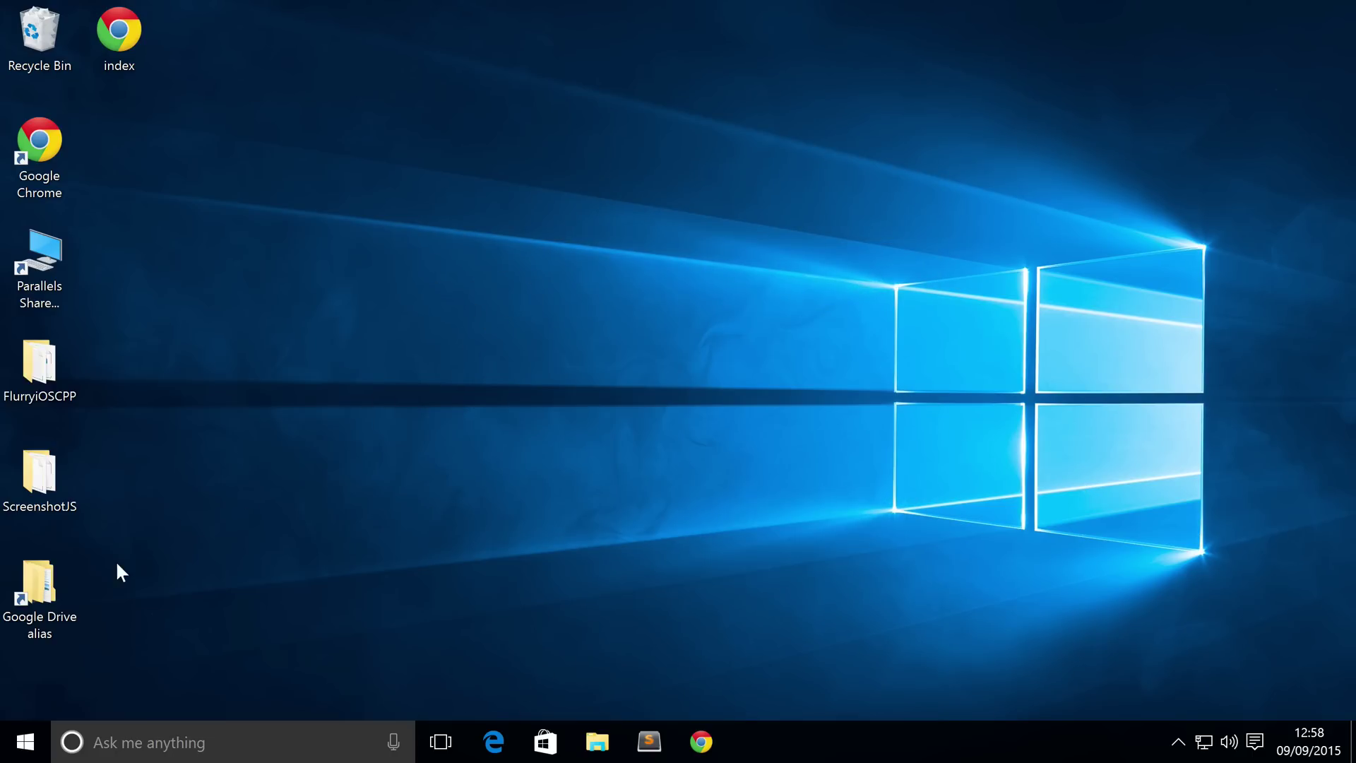
left_click(11, 723)
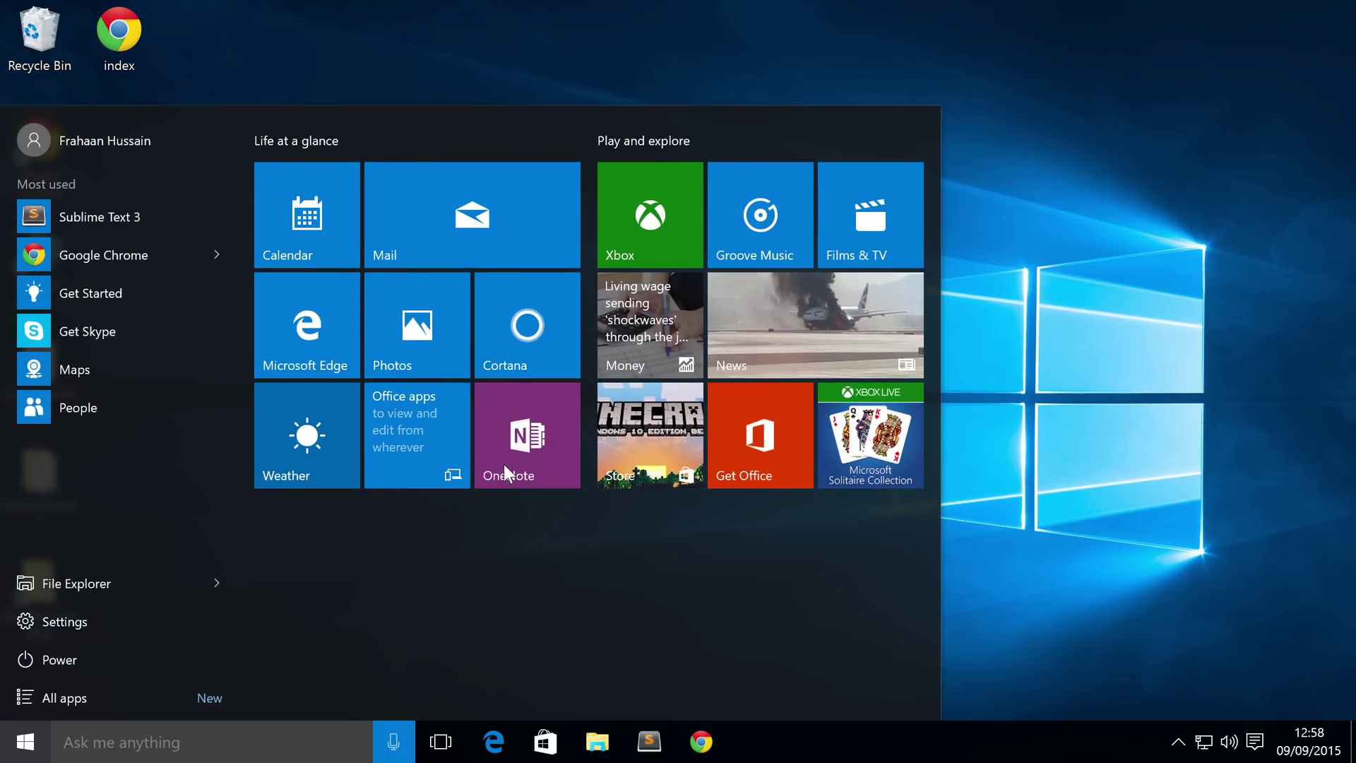
left_click(505, 472)
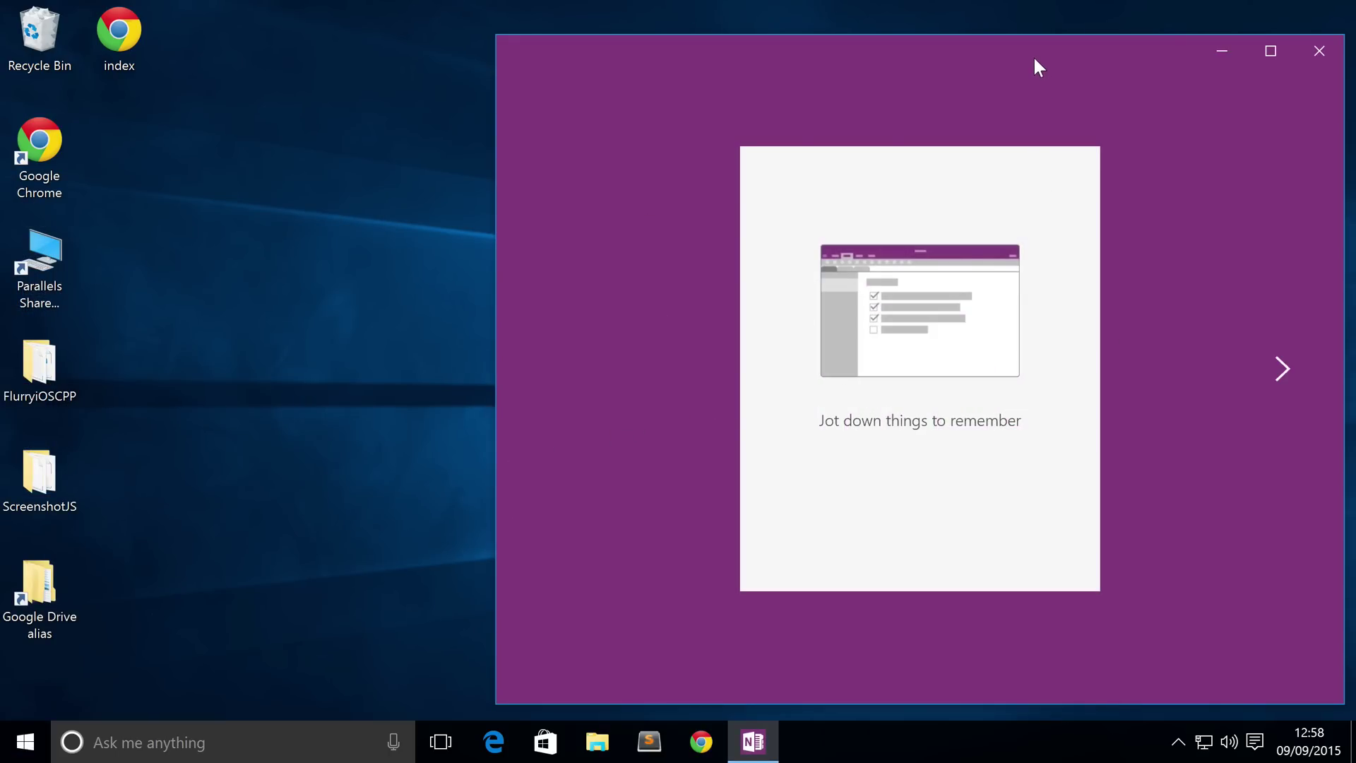
- Centre the OneNote window, skip through the welcome slides, and dismiss the Office 365 notice
left_click_drag(1038, 67, 725, 78)
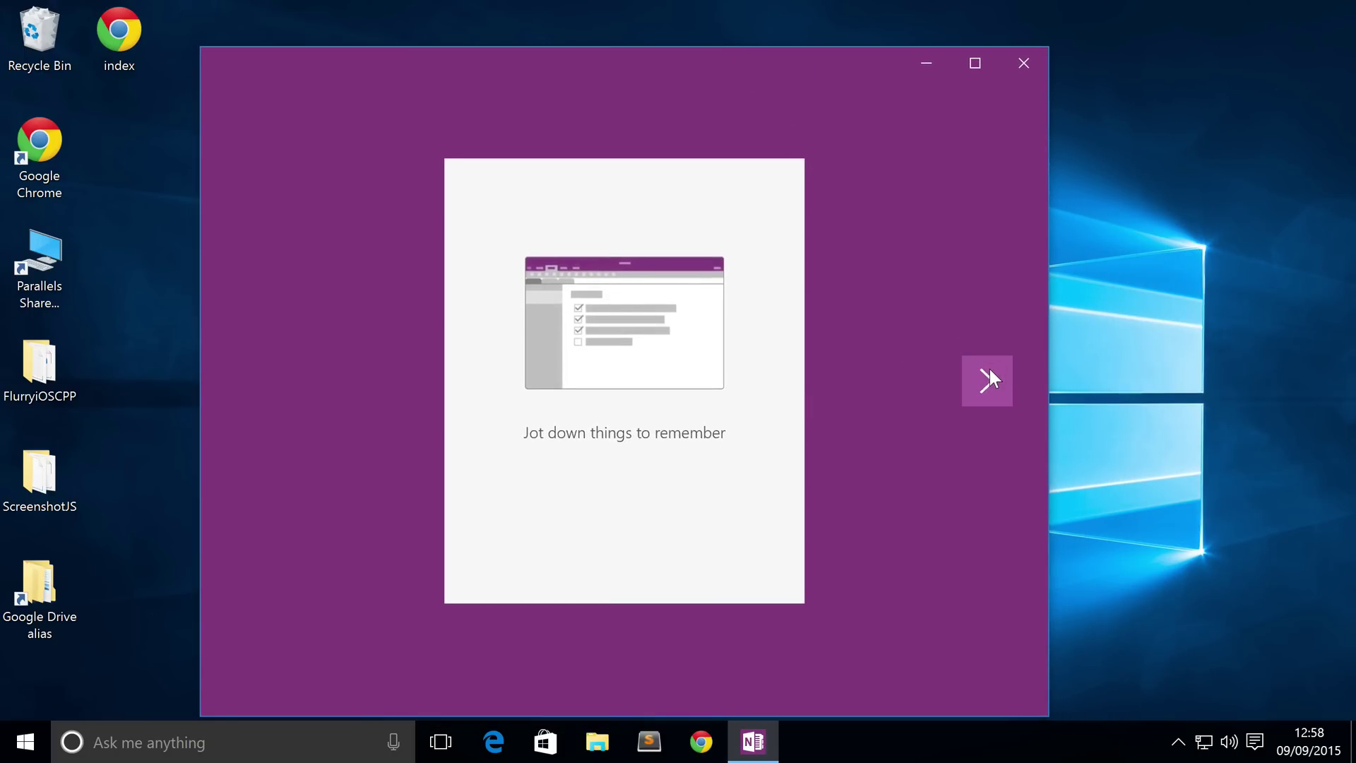
left_click(969, 380)
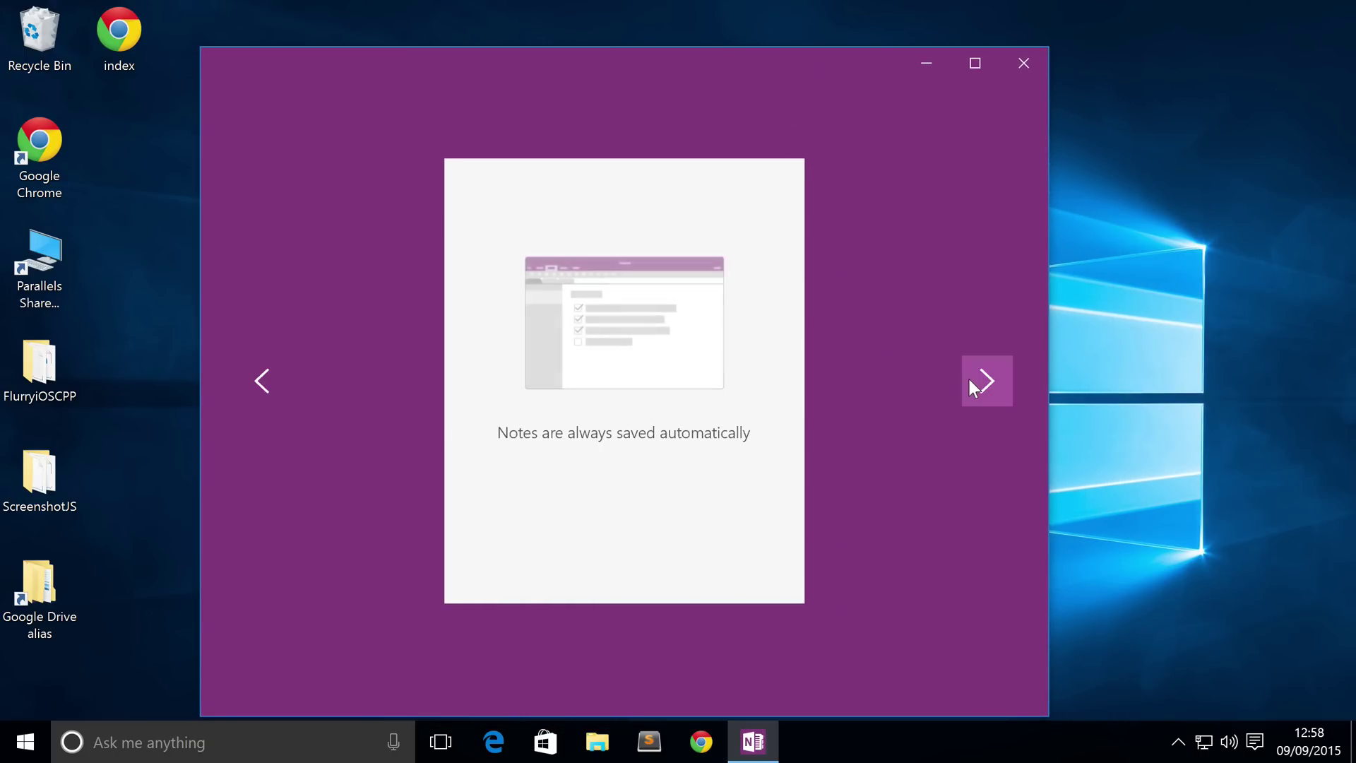
left_click(984, 384)
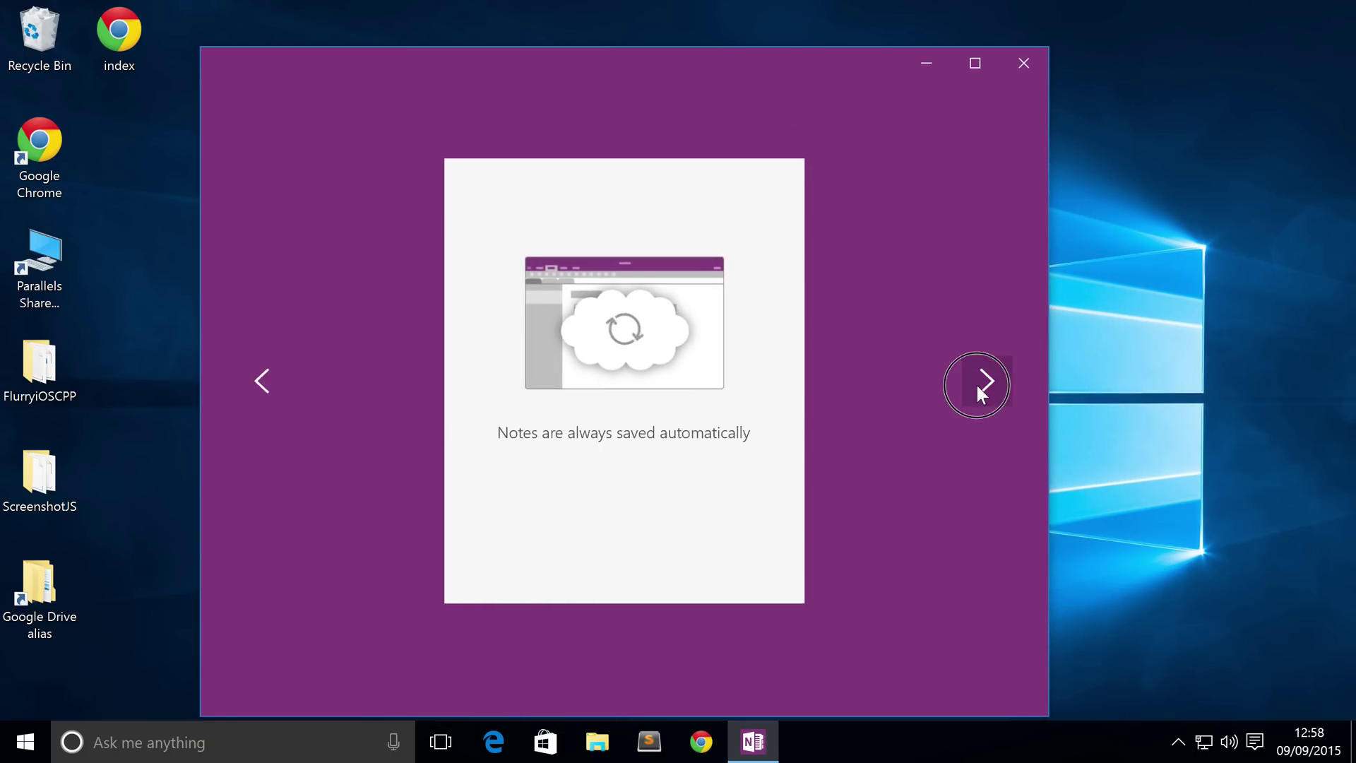
left_click(659, 439)
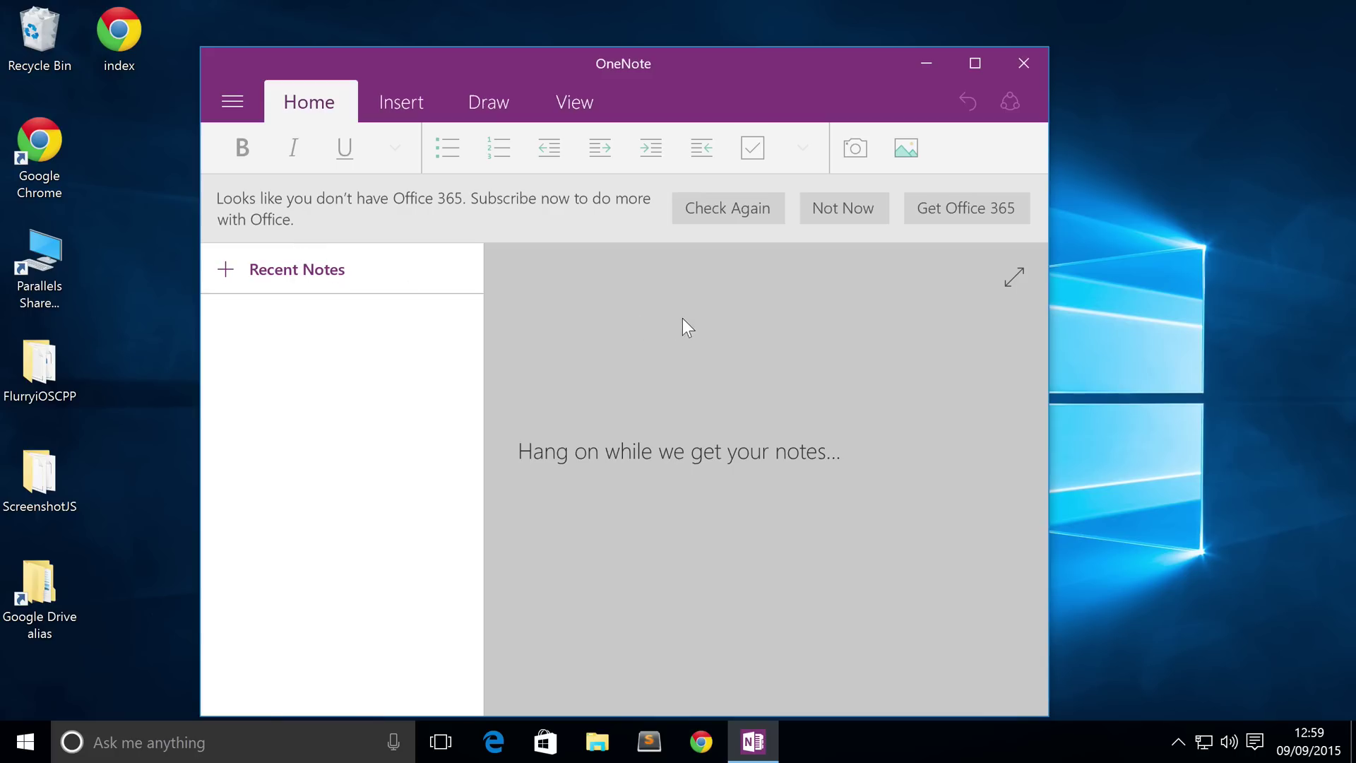
left_click(855, 201)
left_click(349, 287)
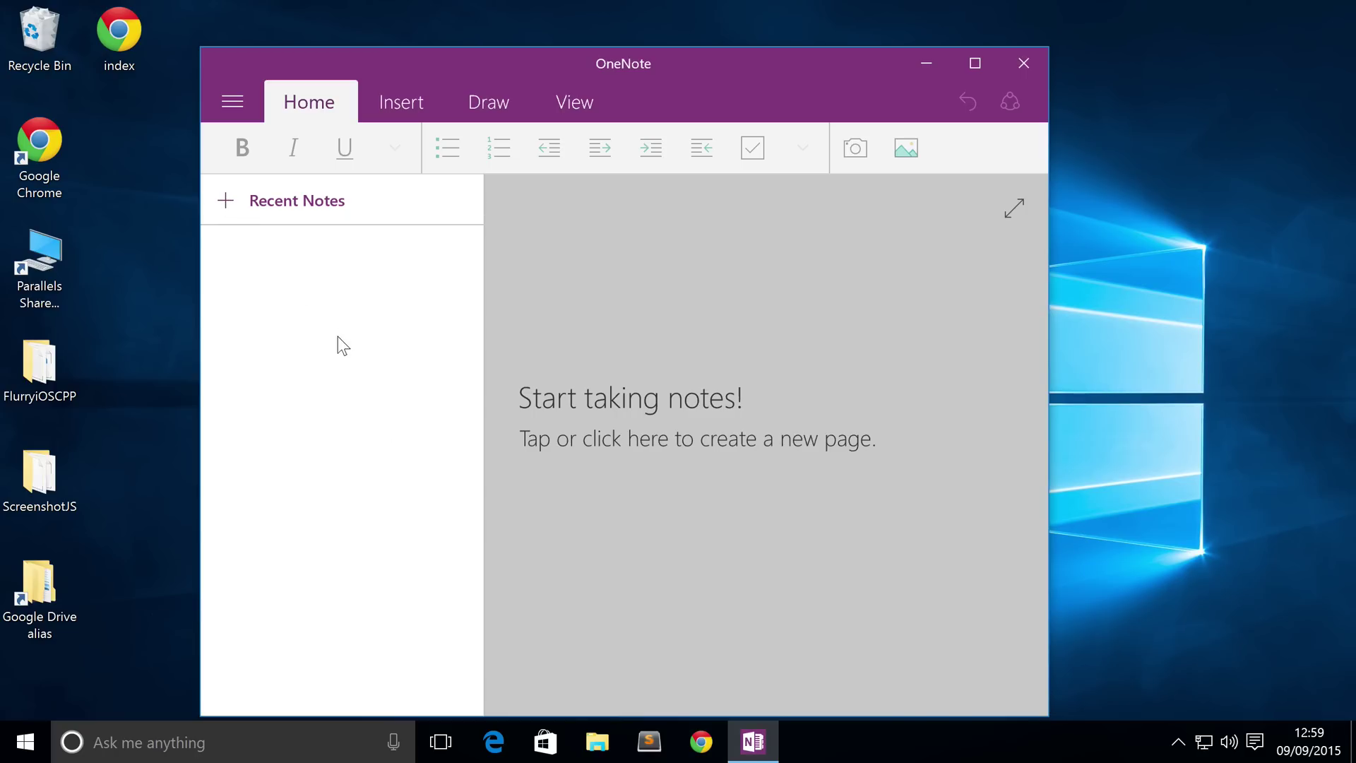
- Add a new page titled 'My awesome Note'
left_click(238, 198)
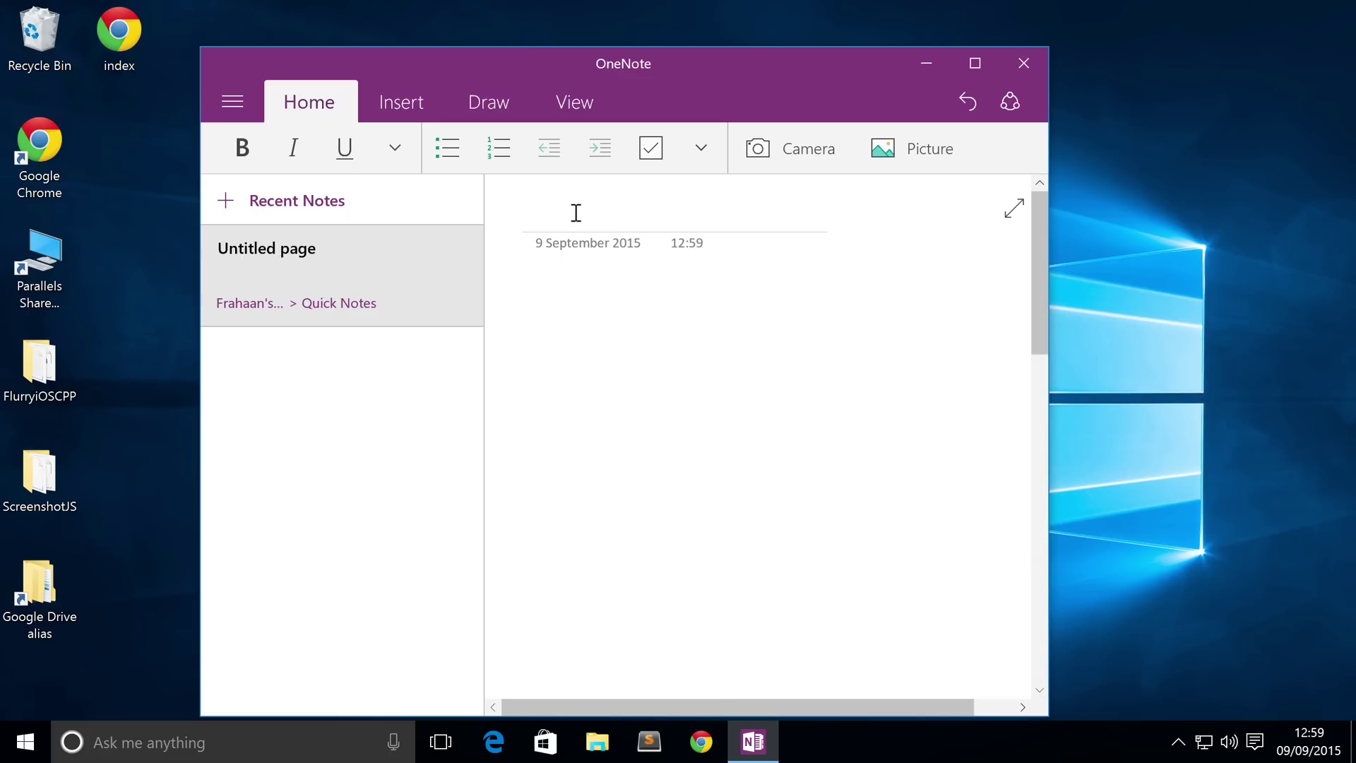
type("My aw")
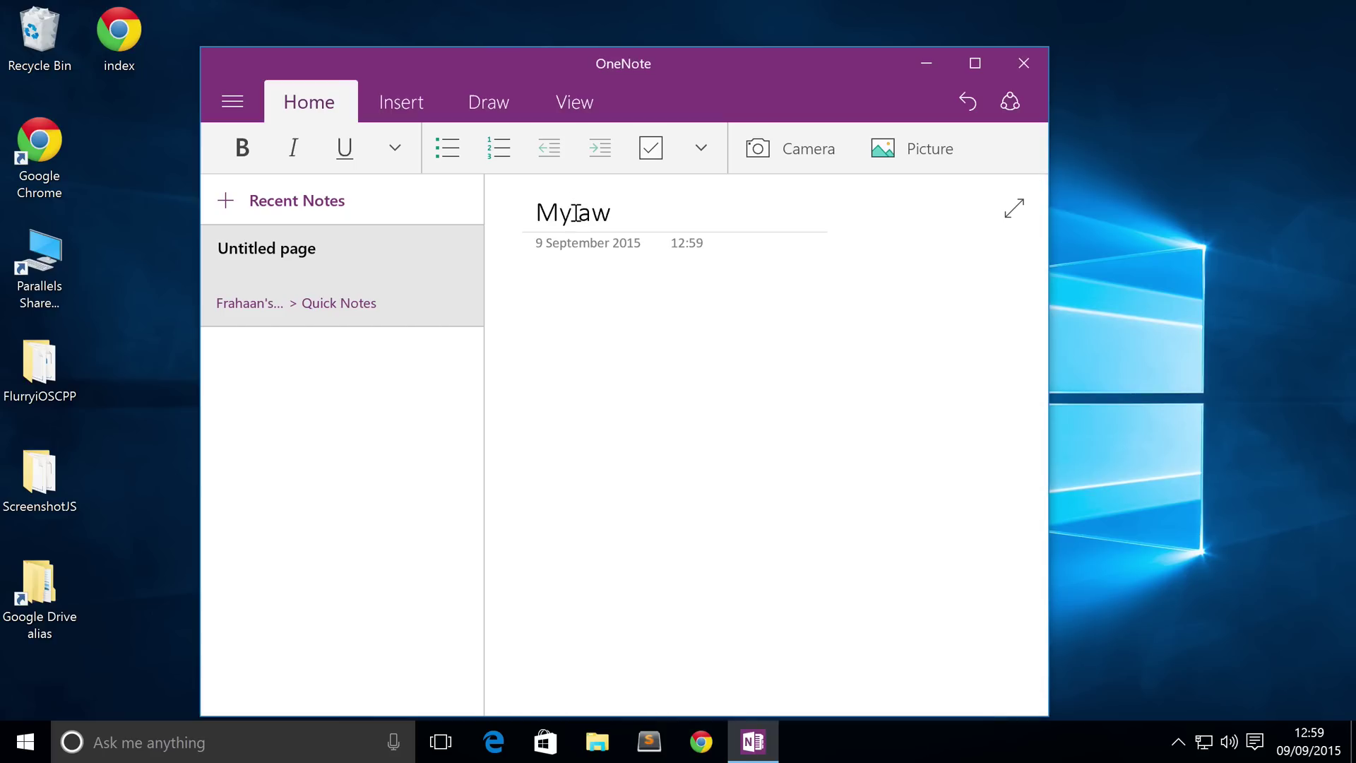
type("esome Note")
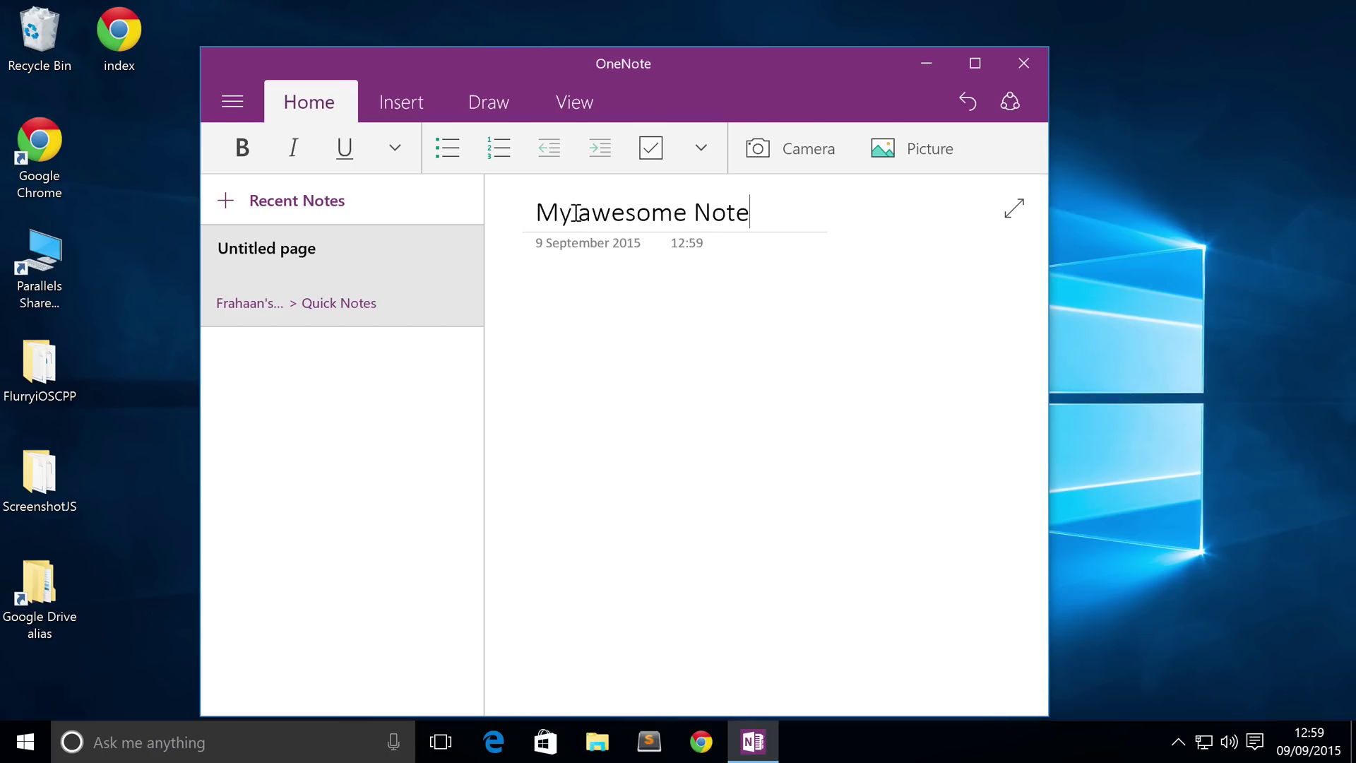
key("Return")
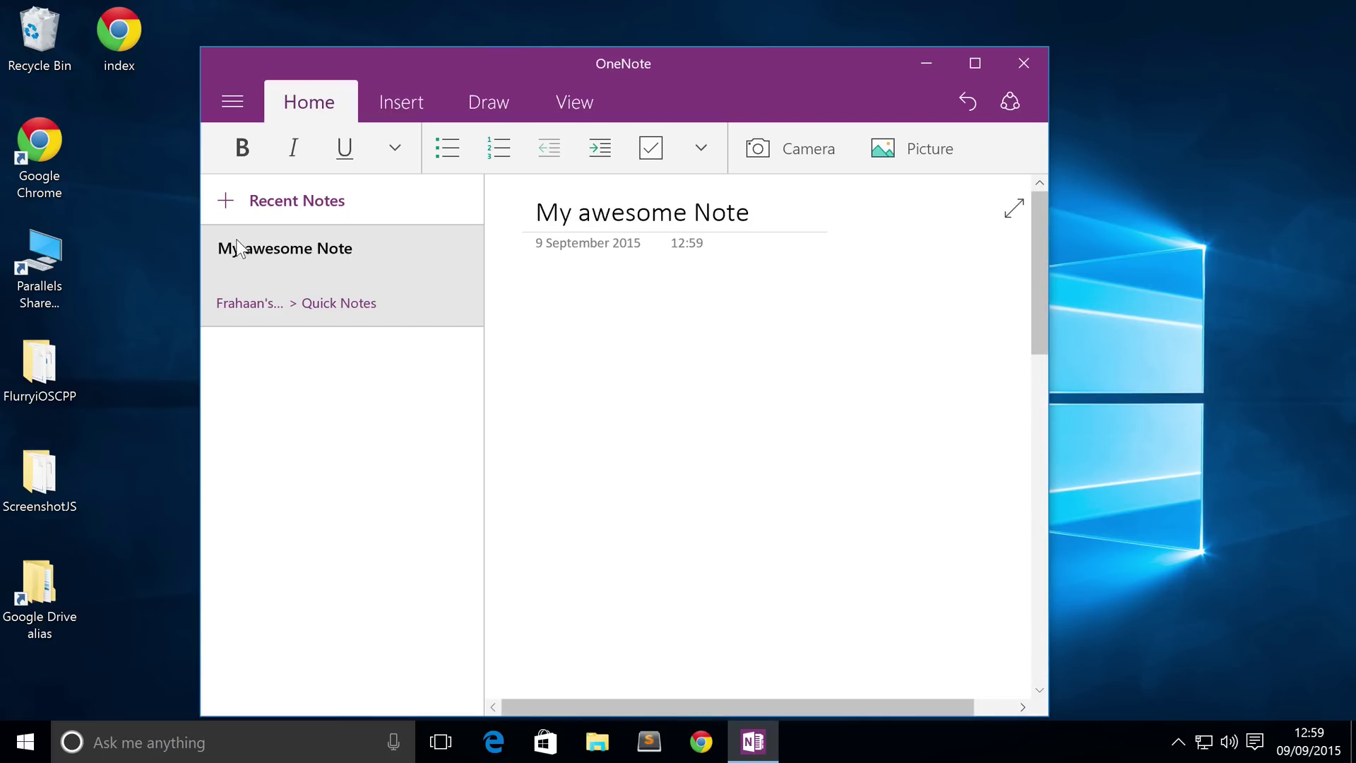
left_click(570, 243)
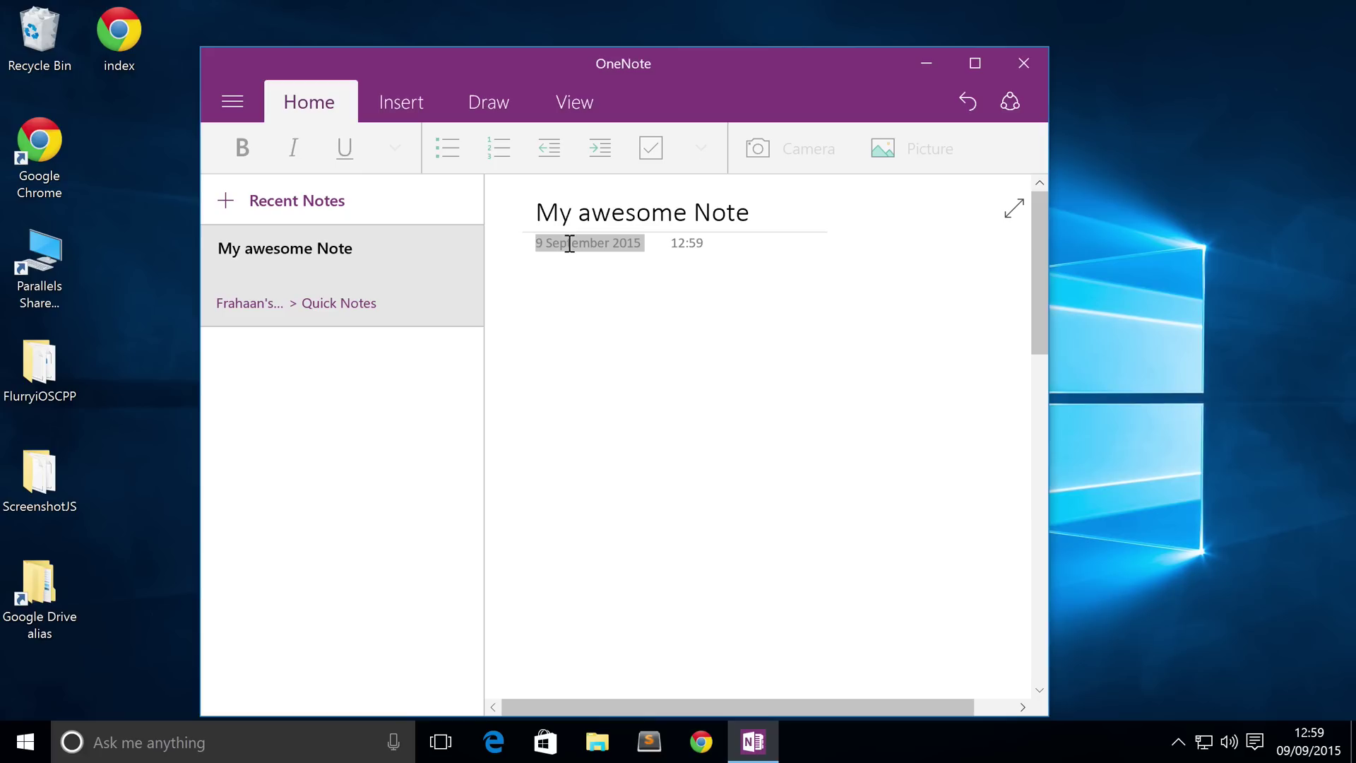
left_click(684, 243)
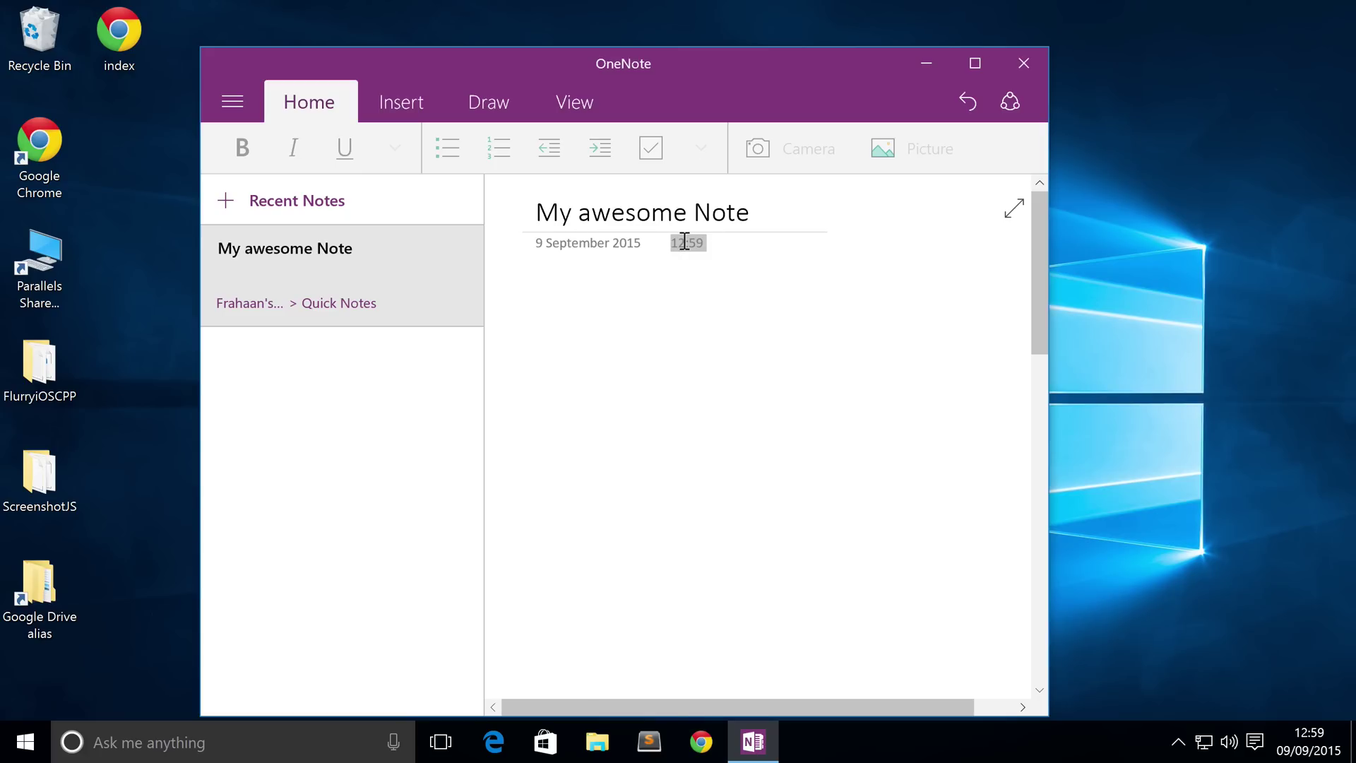
- Toggle the full-page view off and on, then maximize the OneNote window
left_click(1014, 209)
left_click(1015, 209)
left_click(975, 65)
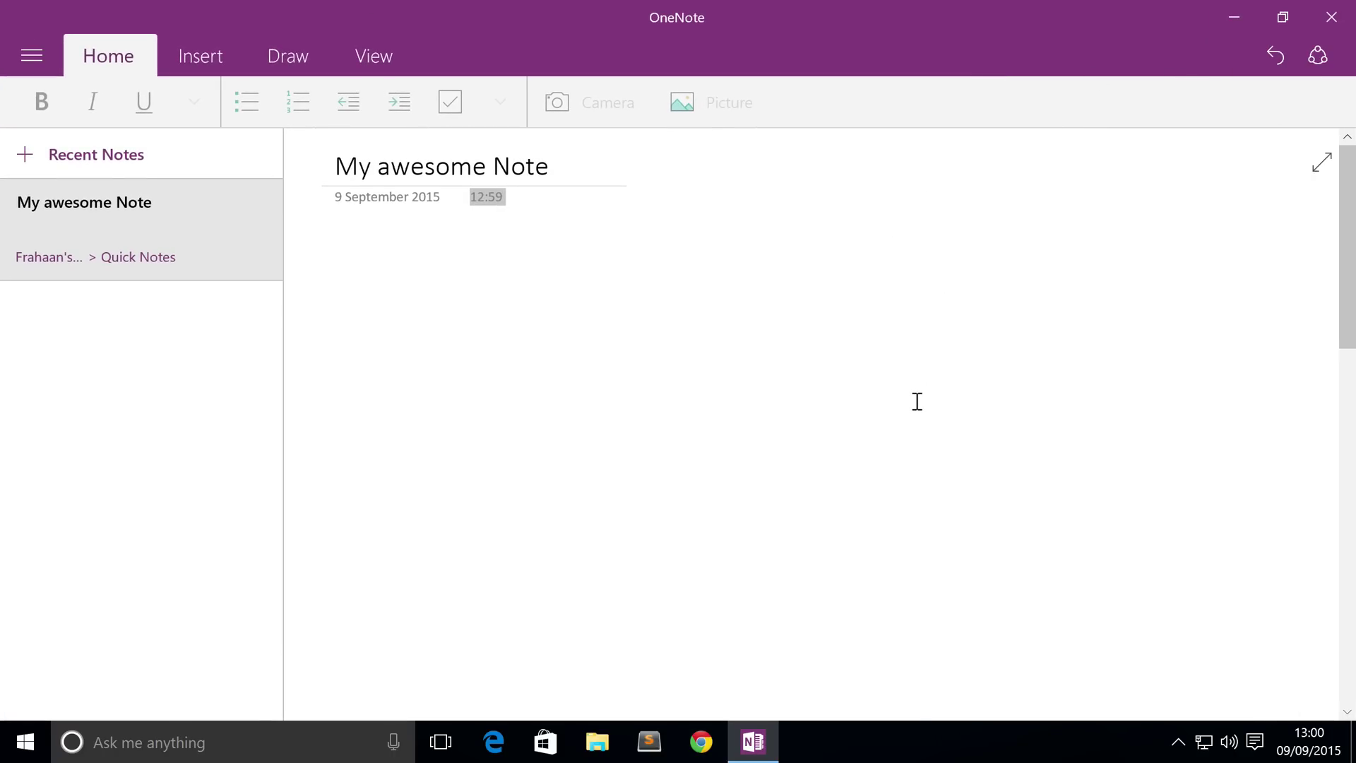
- Type 'hello world' on the page and 'Another line write here' lower down
left_click(654, 391)
left_click(417, 445)
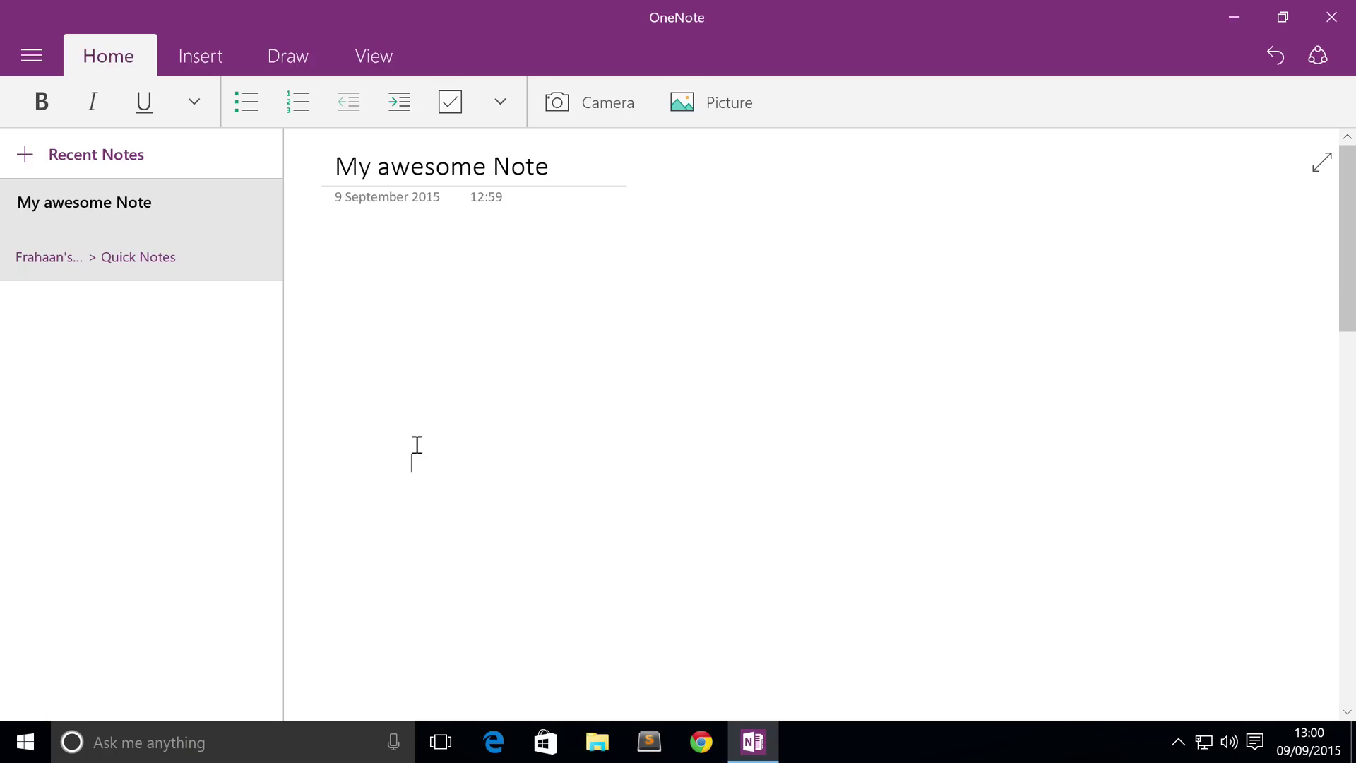
left_click(564, 354)
type("hello world")
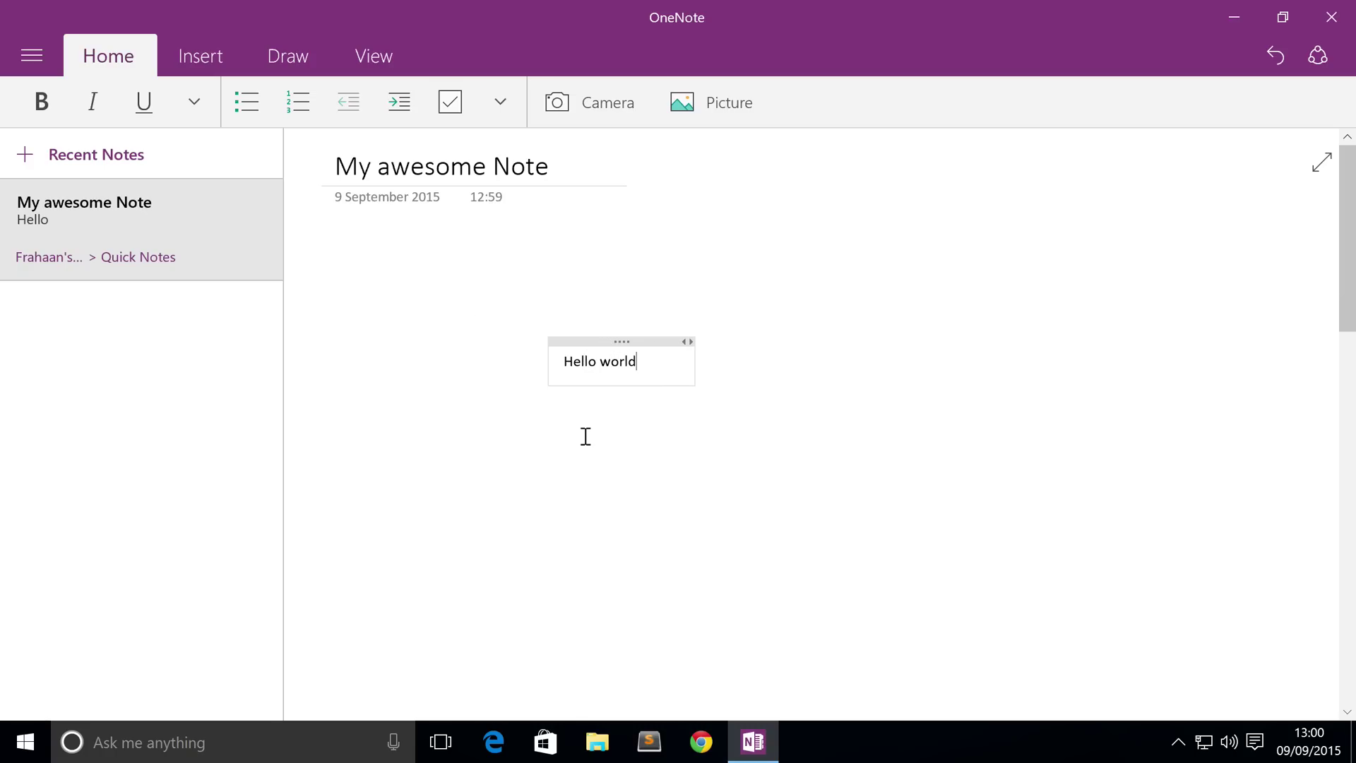
left_click(457, 500)
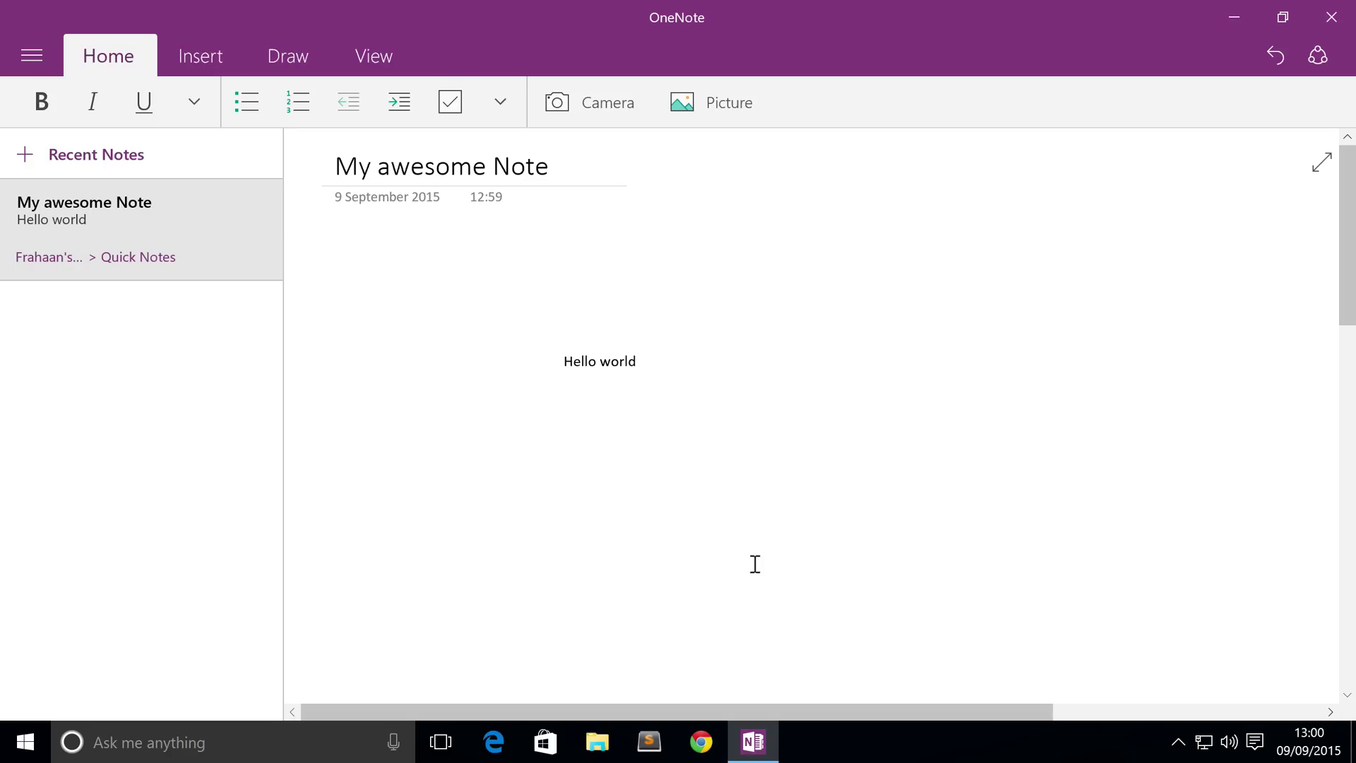
left_click(718, 564)
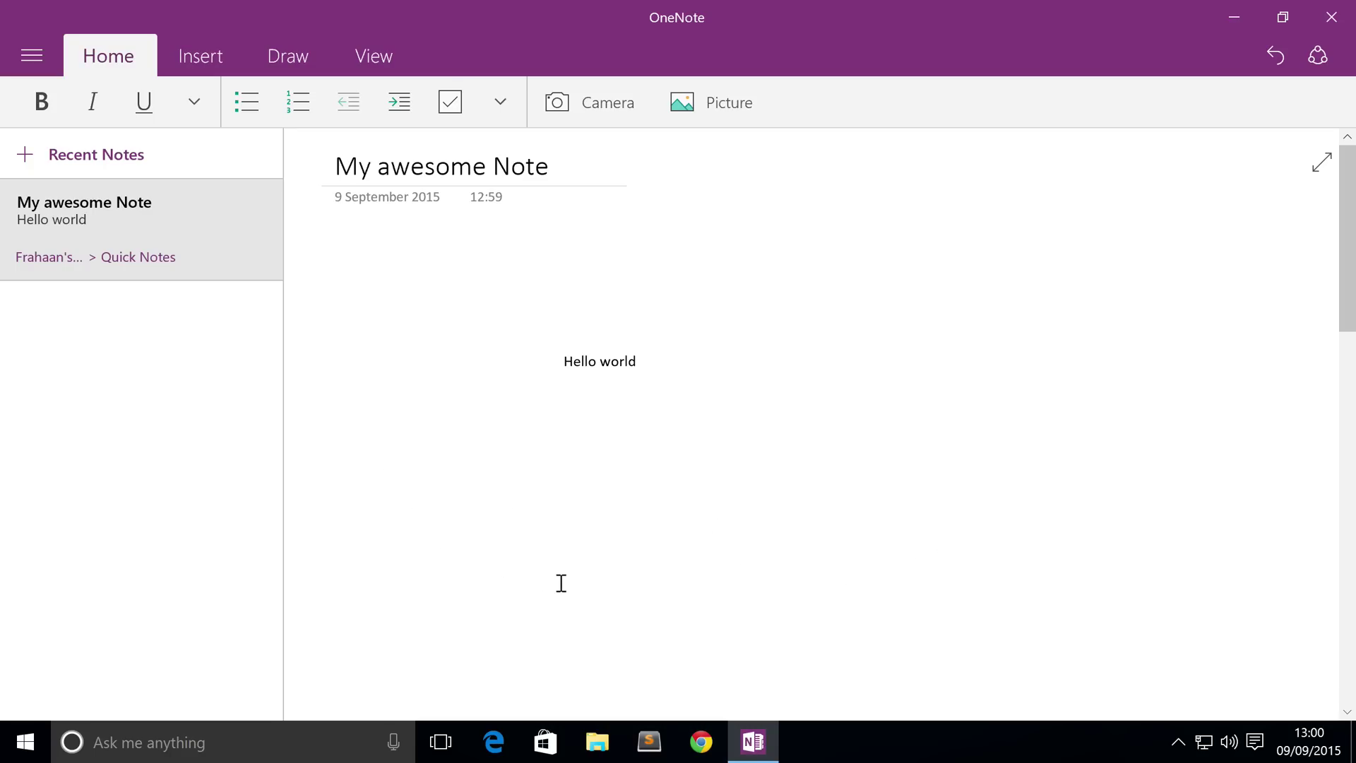
type("Another line")
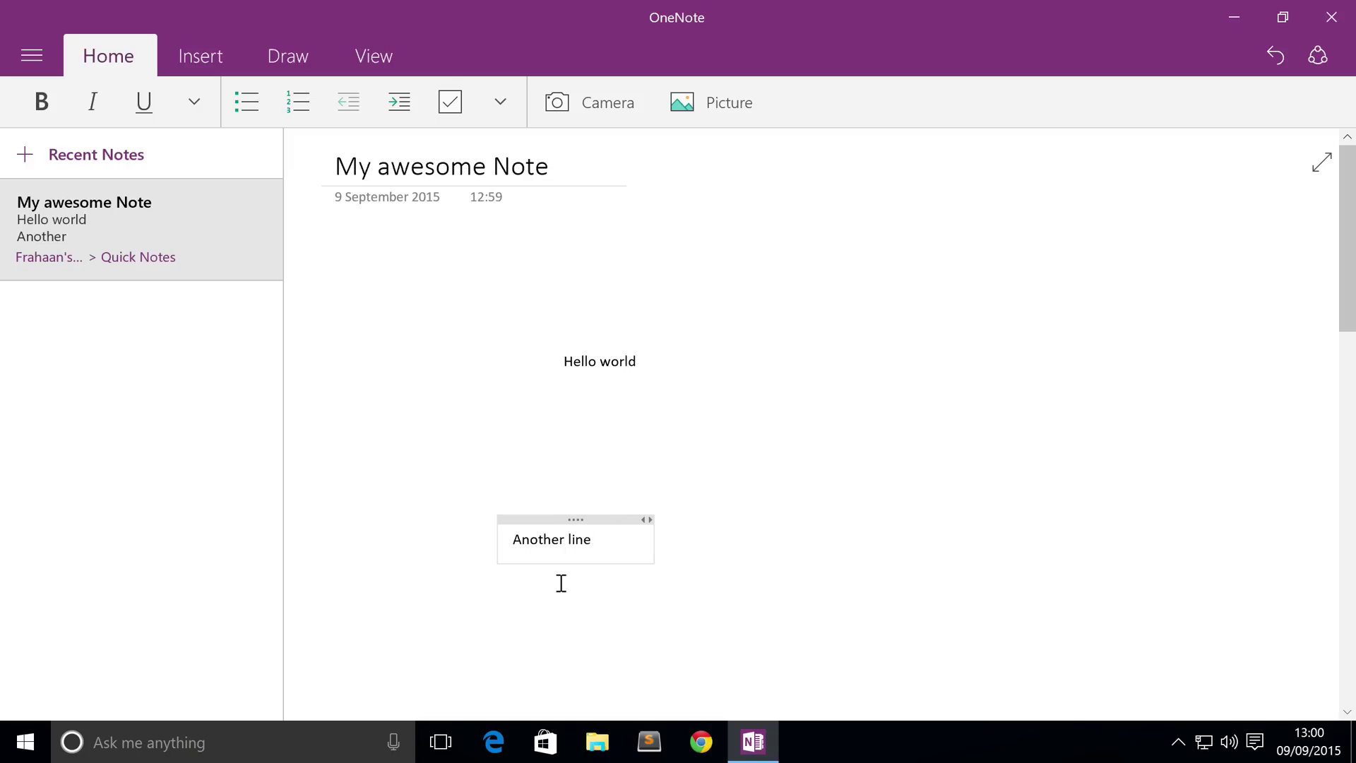
type(" write here")
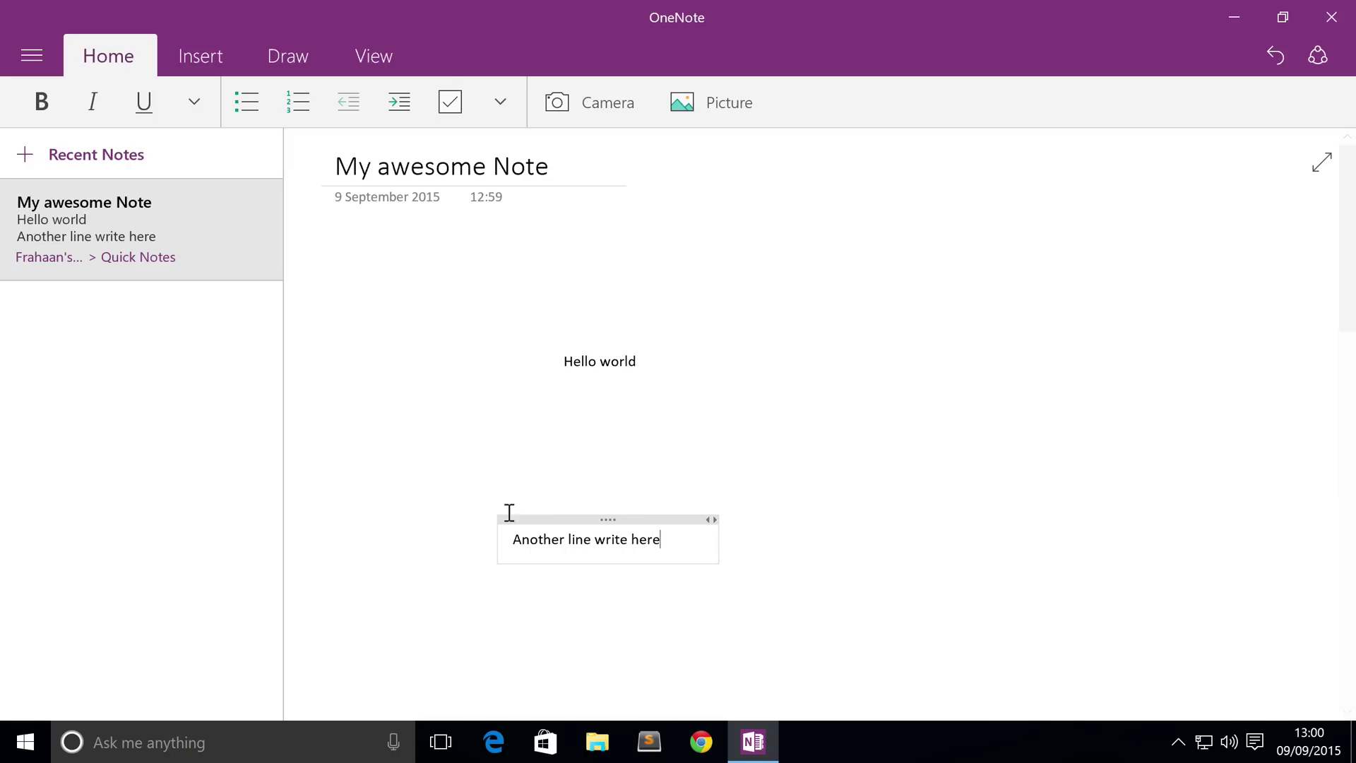
left_click(477, 460)
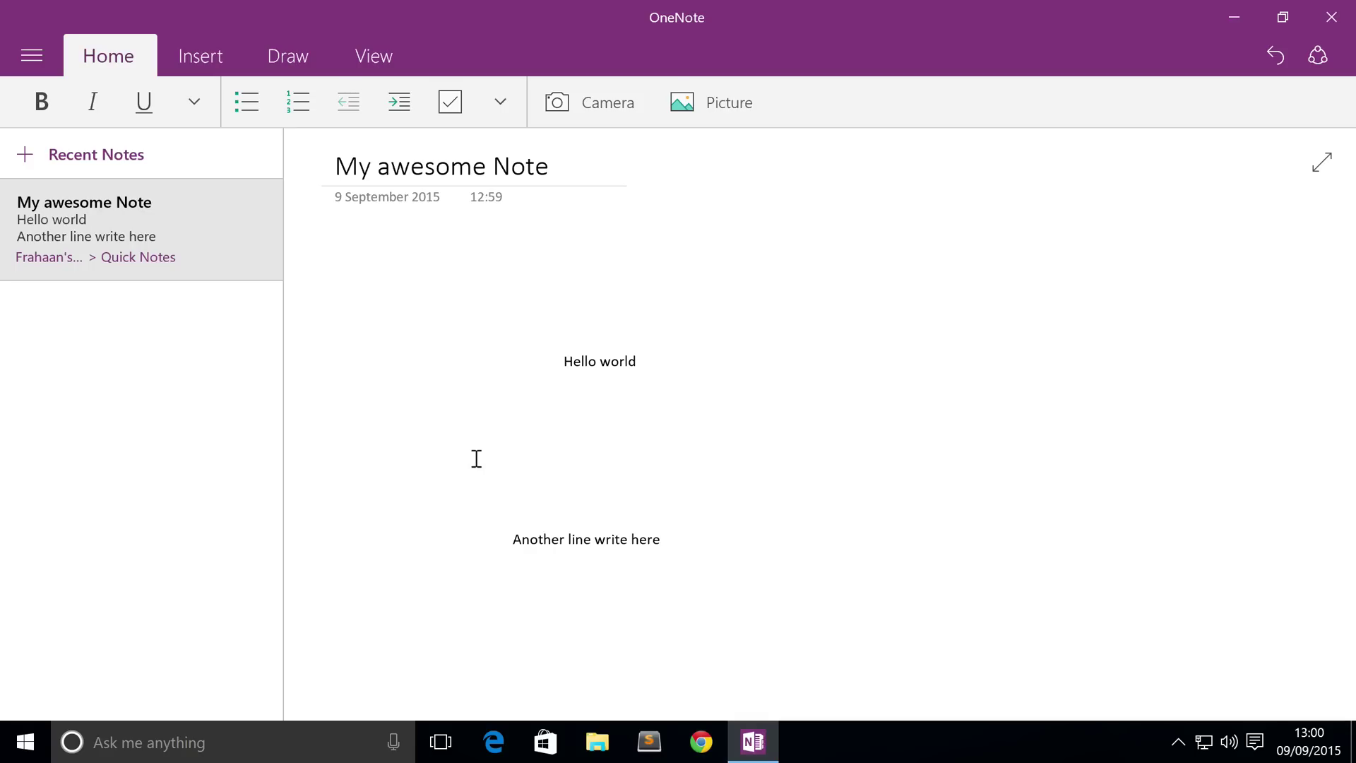
left_click(477, 459)
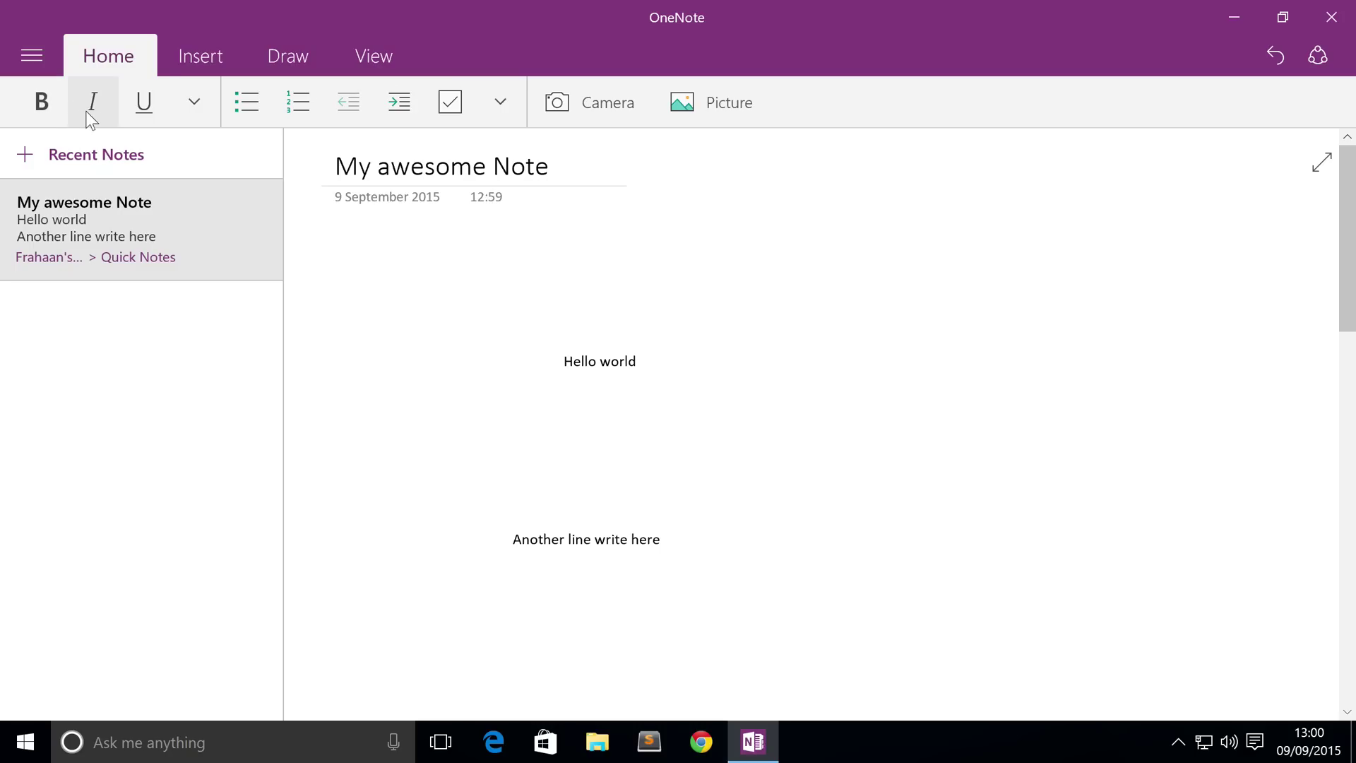
left_click(184, 107)
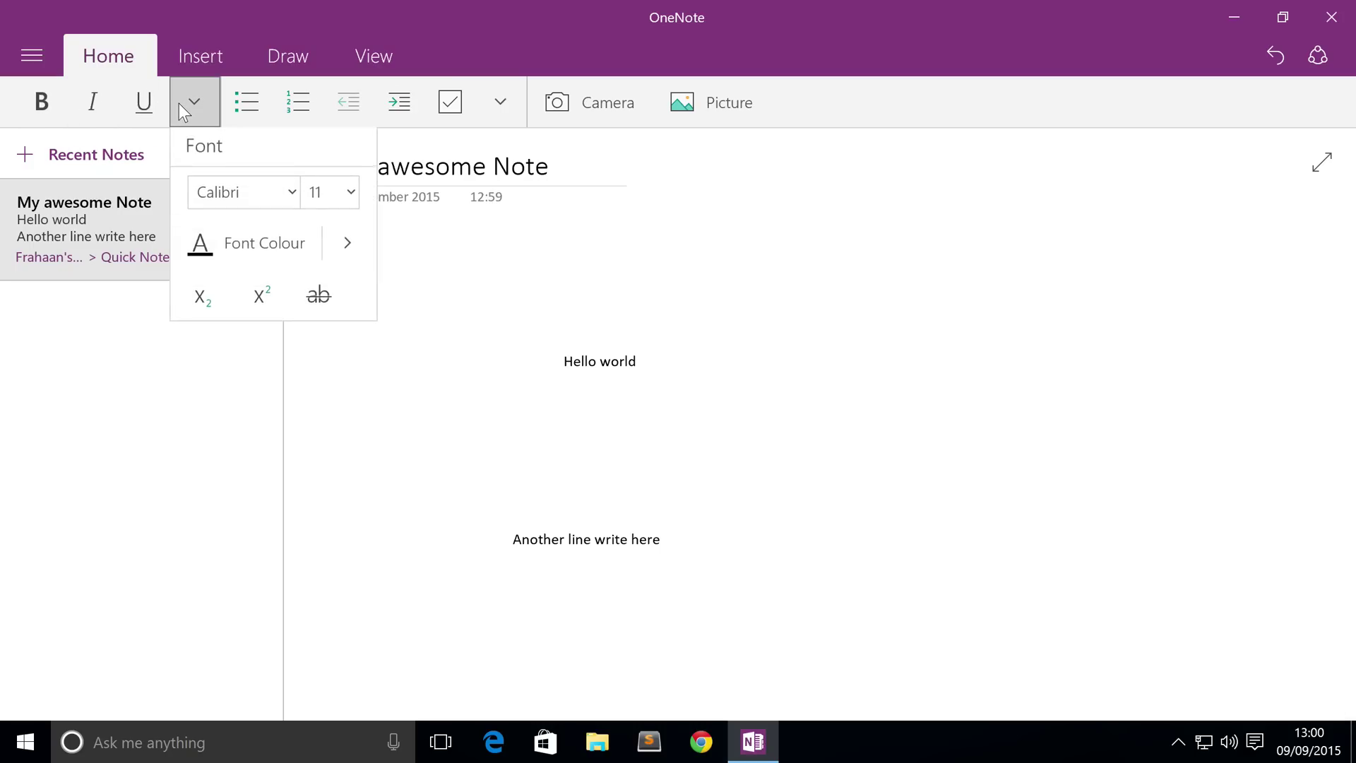
left_click(345, 358)
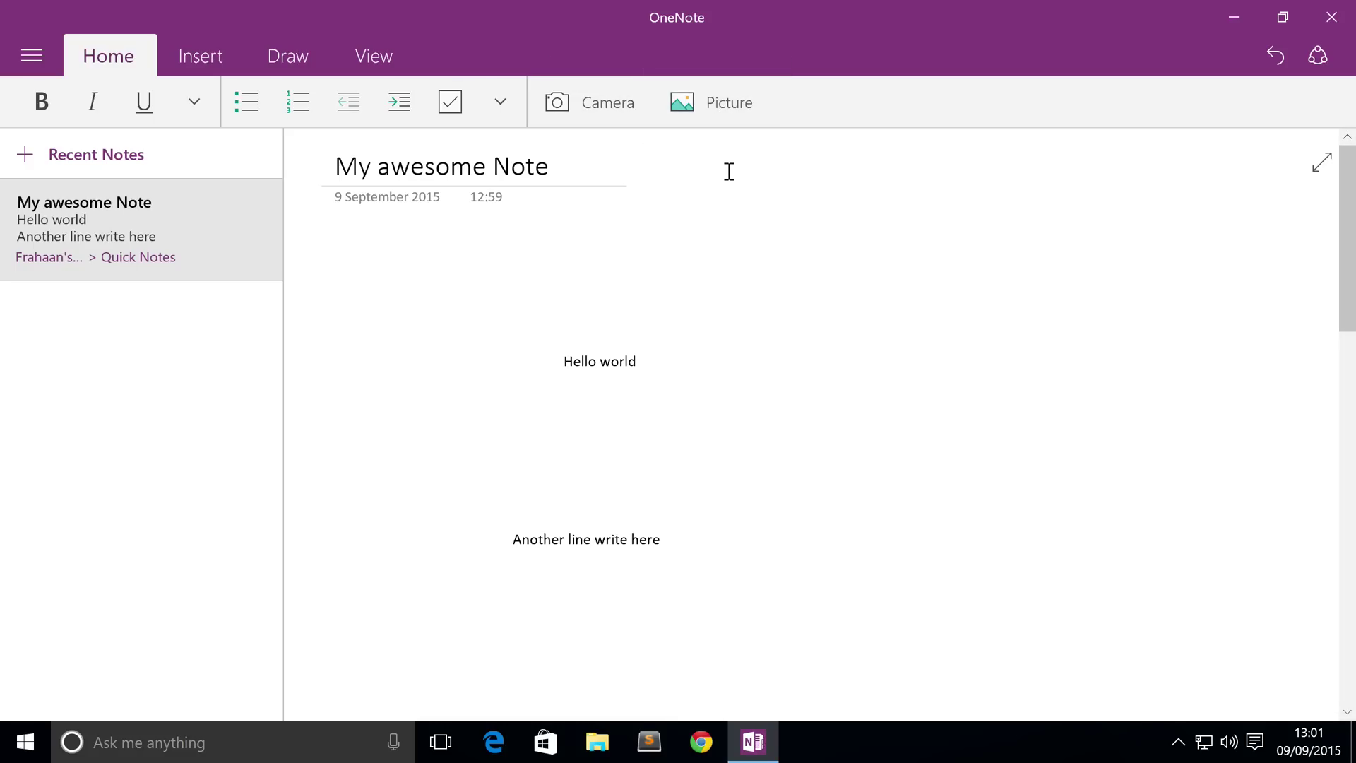
- Insert the IMG_0004 game screenshot and drag it up beside the Hello world text
left_click(718, 100)
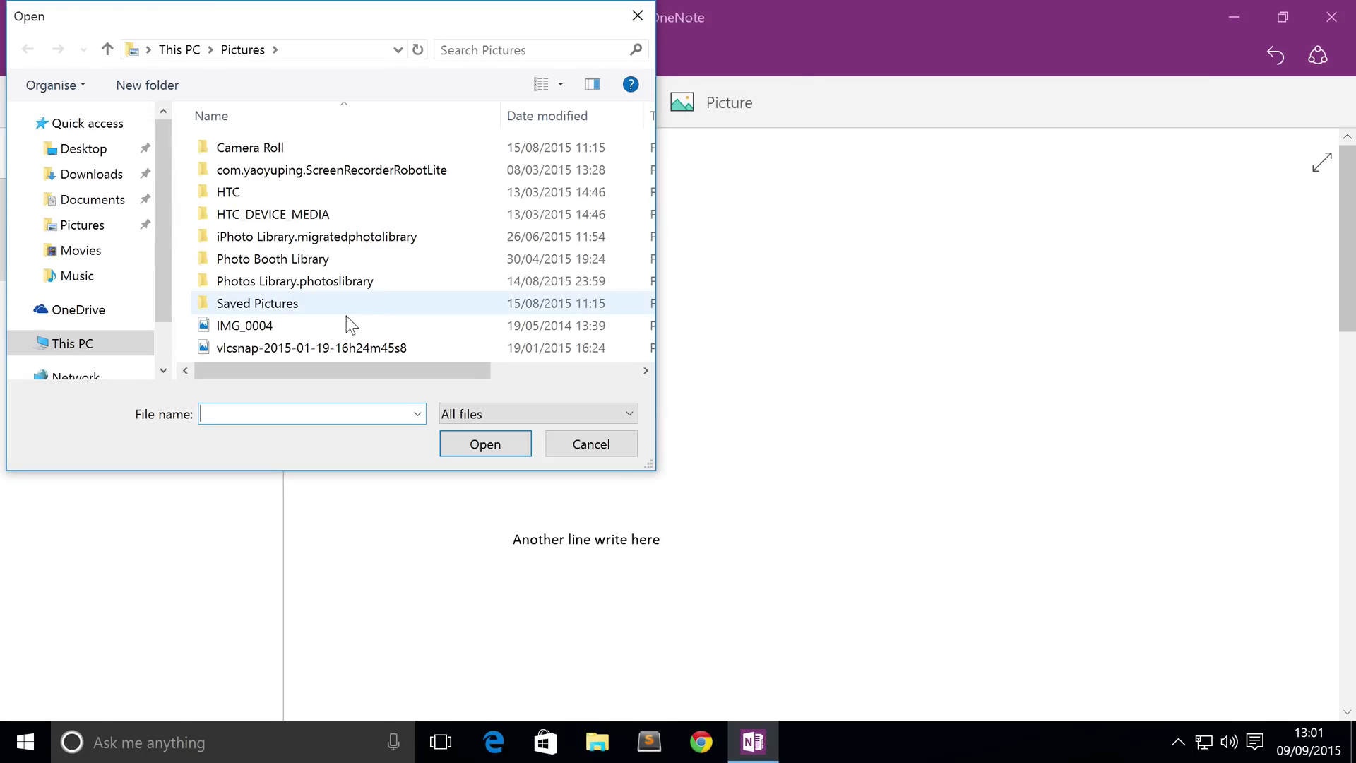
double_click(290, 325)
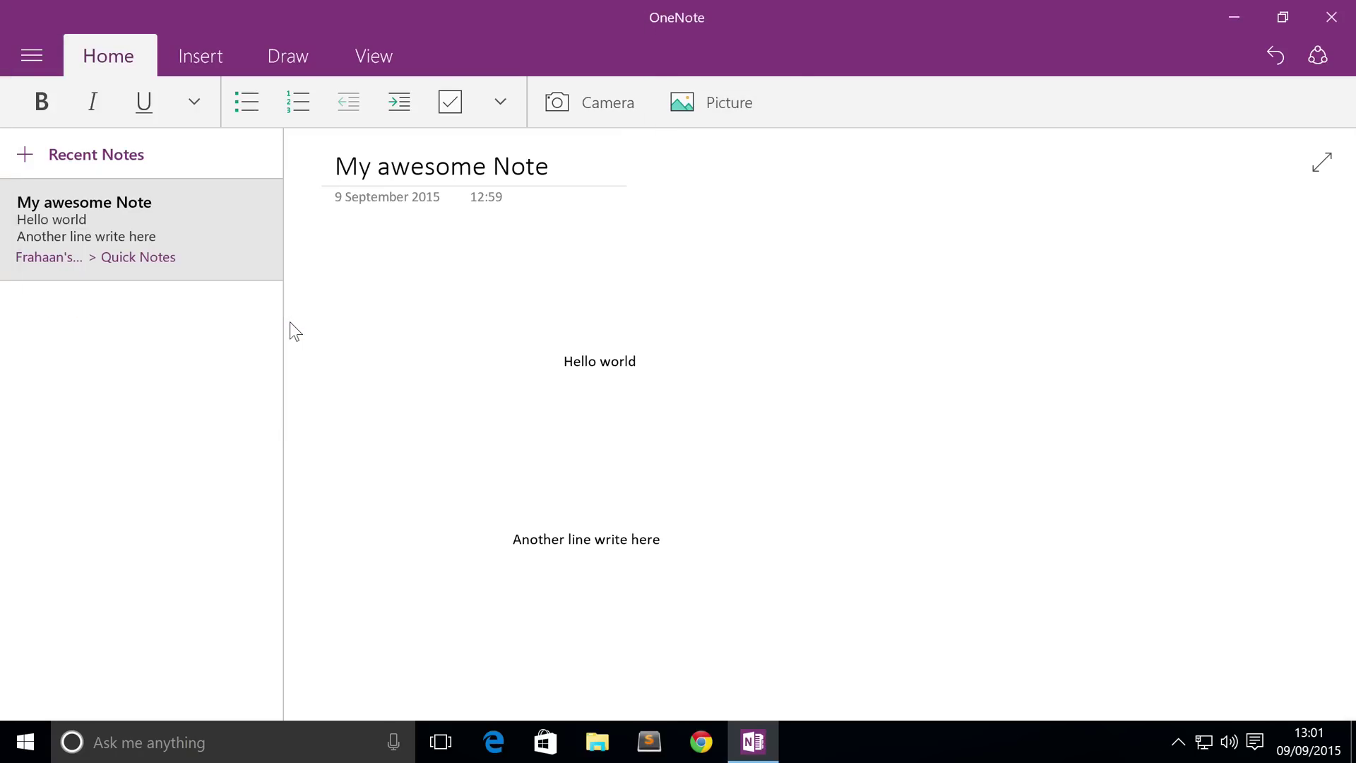
left_click(590, 424)
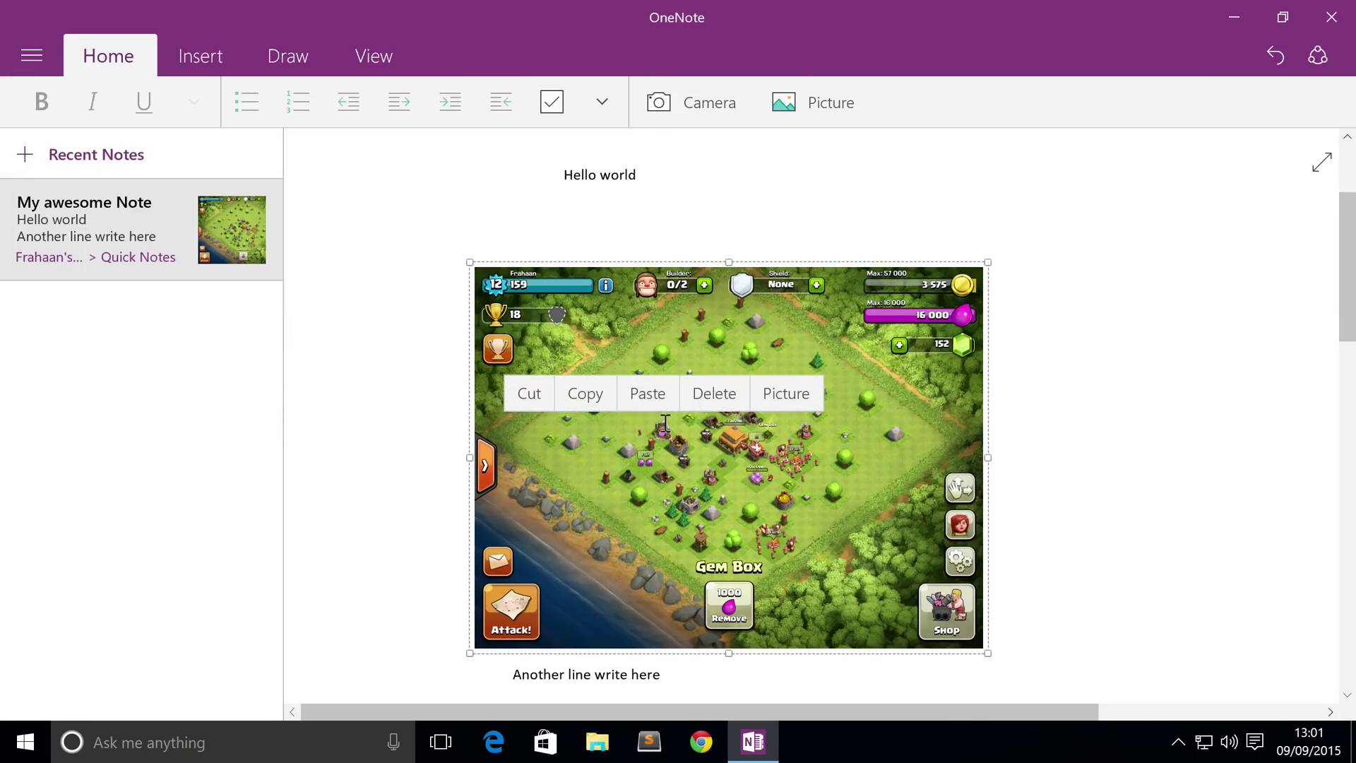
scroll(1000, 377, "up", 3)
left_click_drag(956, 445, 1105, 292)
scroll(711, 409, "down", 3)
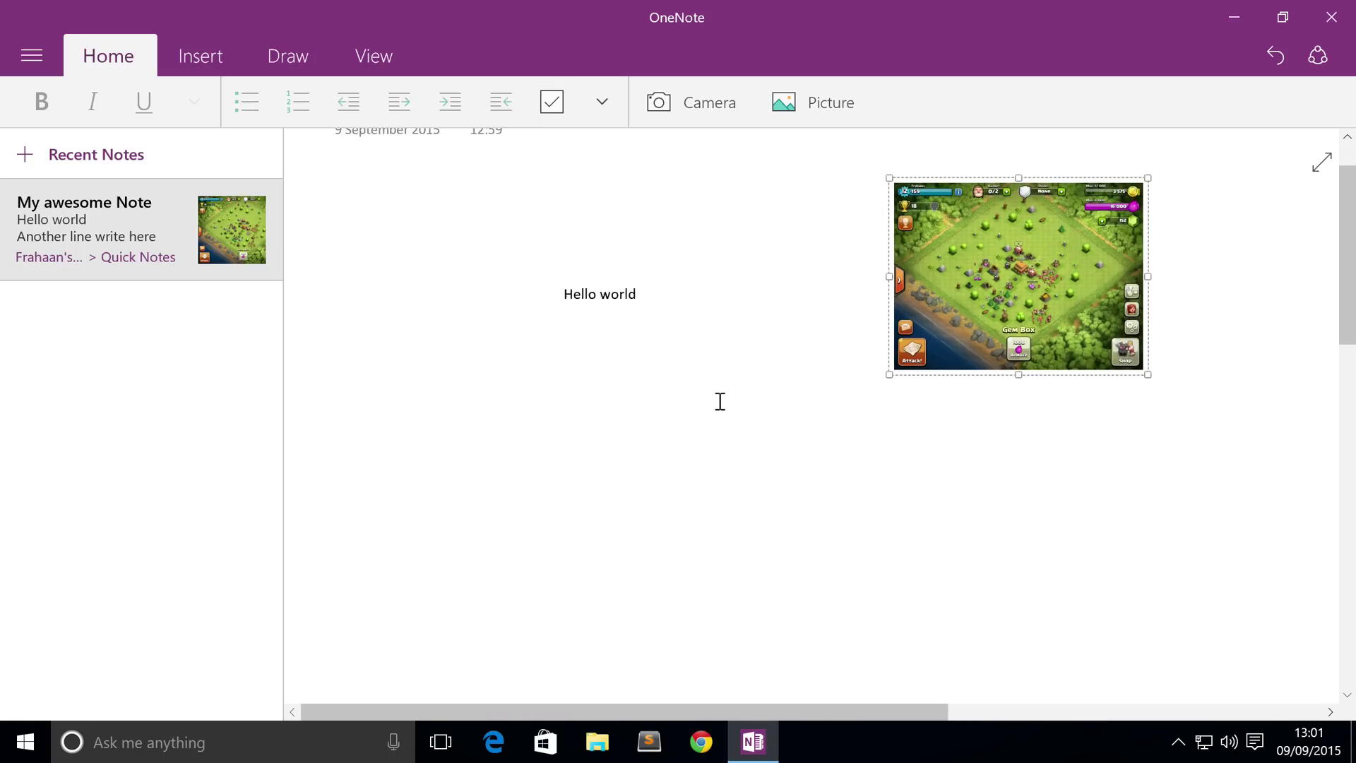
scroll(718, 400, "up", 4)
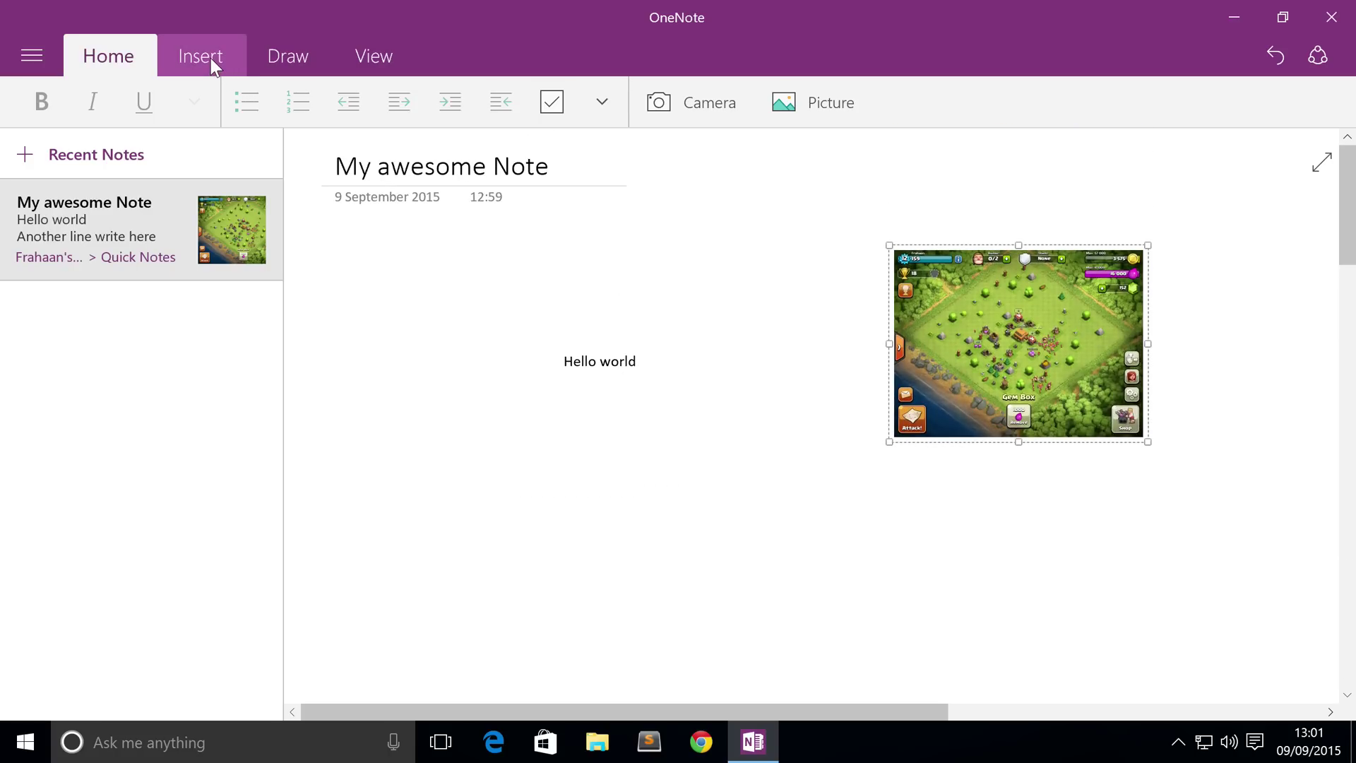
- Add a to-do checklist with Milk, Bread and Eggs below Hello world
left_click(350, 475)
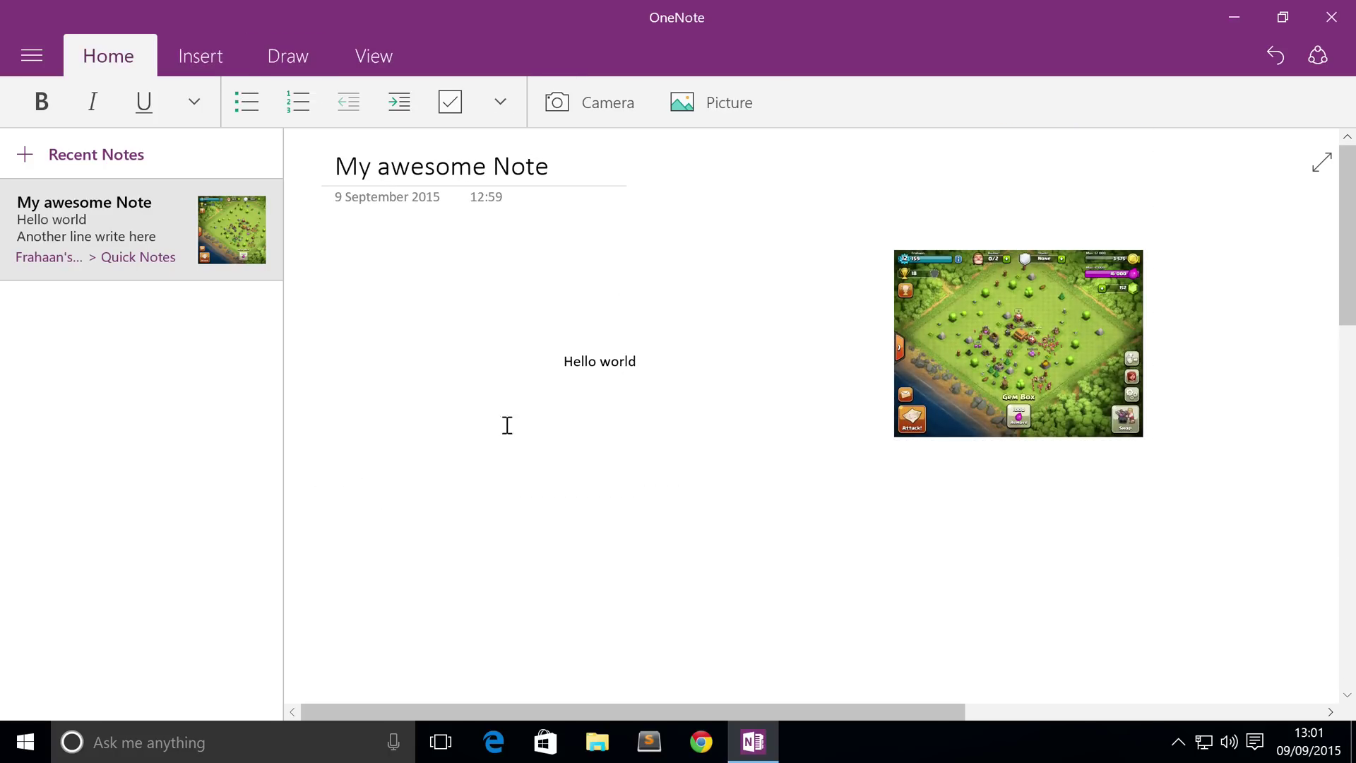
left_click(450, 105)
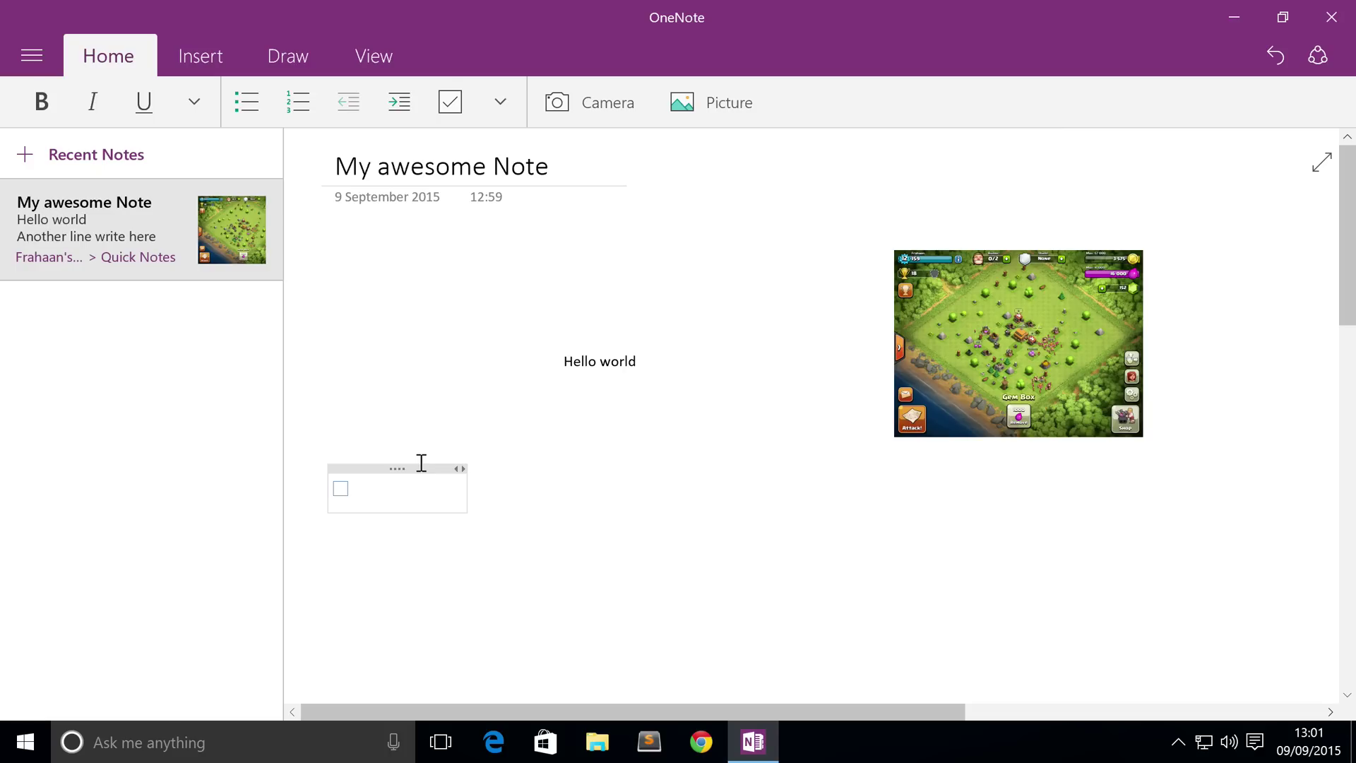
type("Milk")
key("Return")
type("Bread")
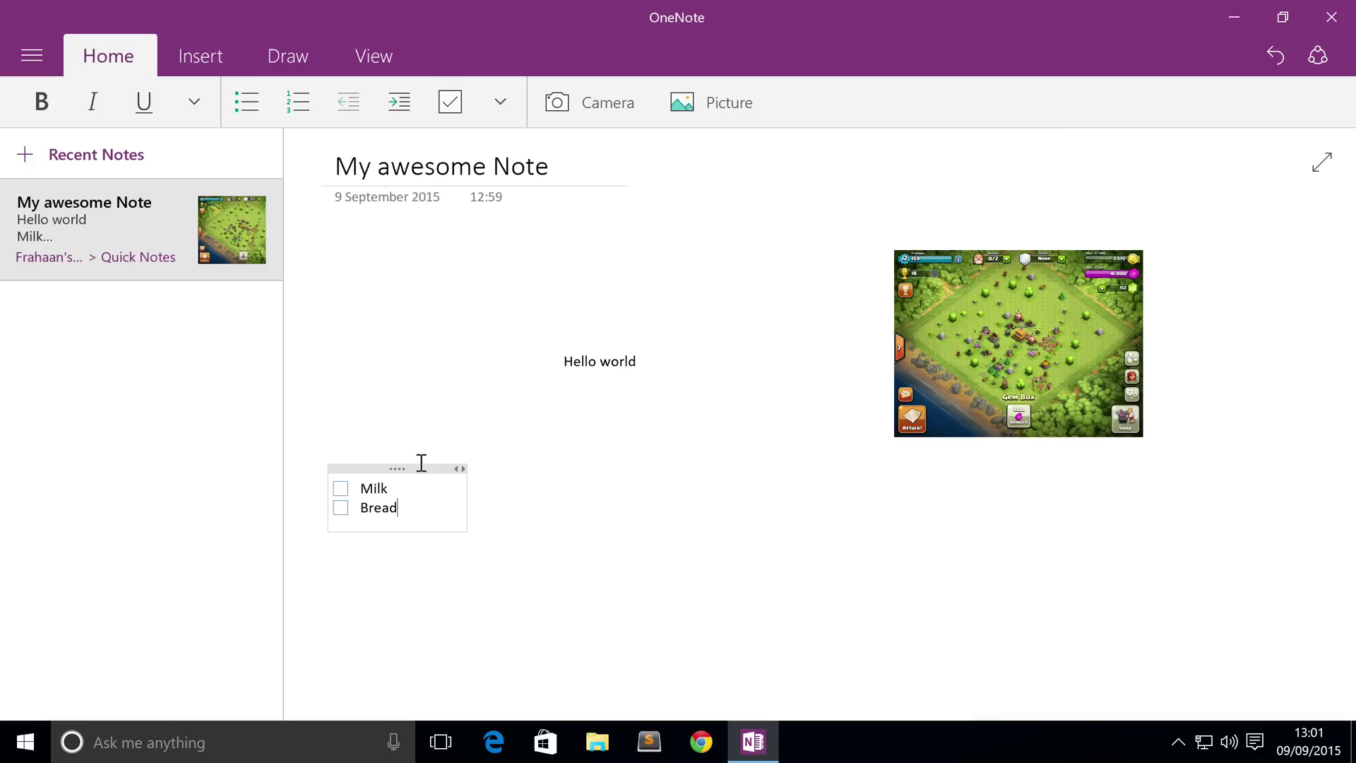
key("Return")
type("Eggs")
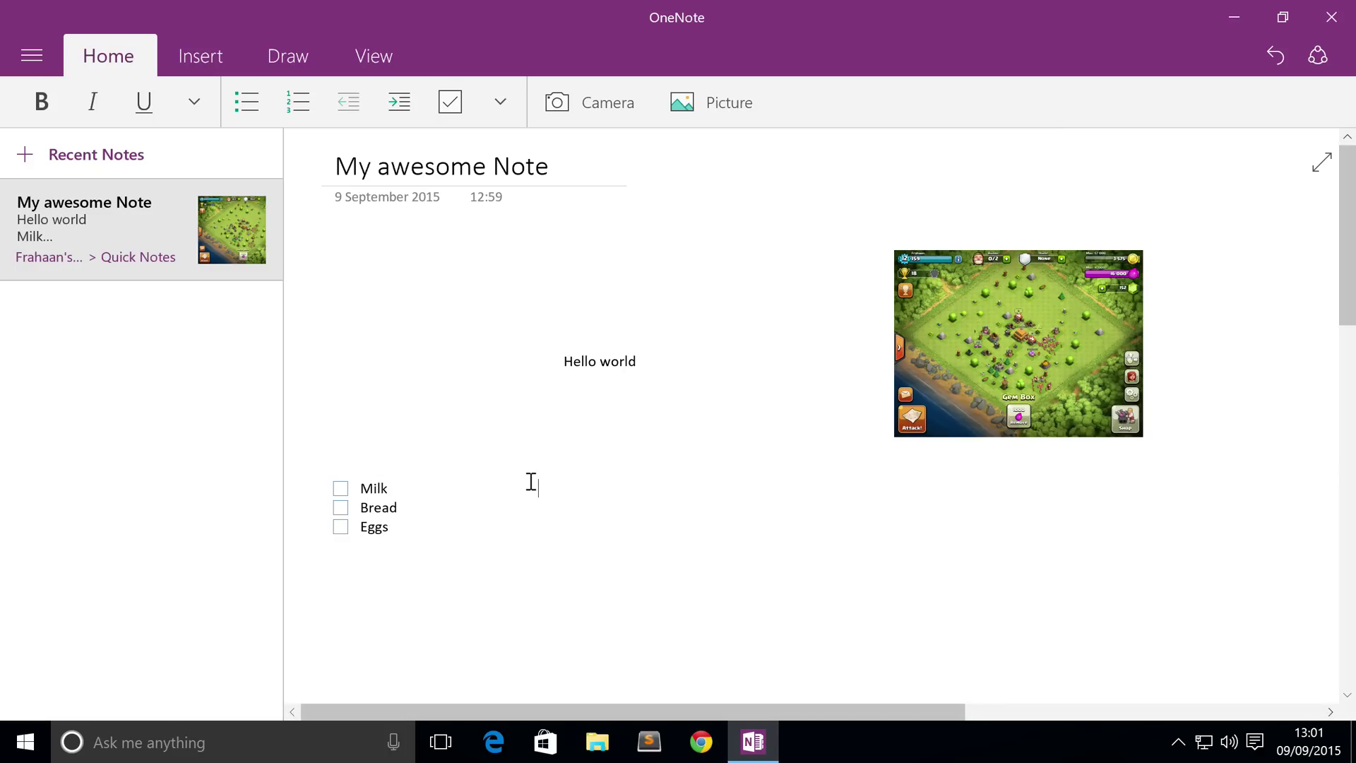
left_click(508, 518)
left_click_drag(964, 376, 651, 527)
- Move the screenshot slightly down and left beside Hello world
right_click(1018, 351)
left_click(1018, 351)
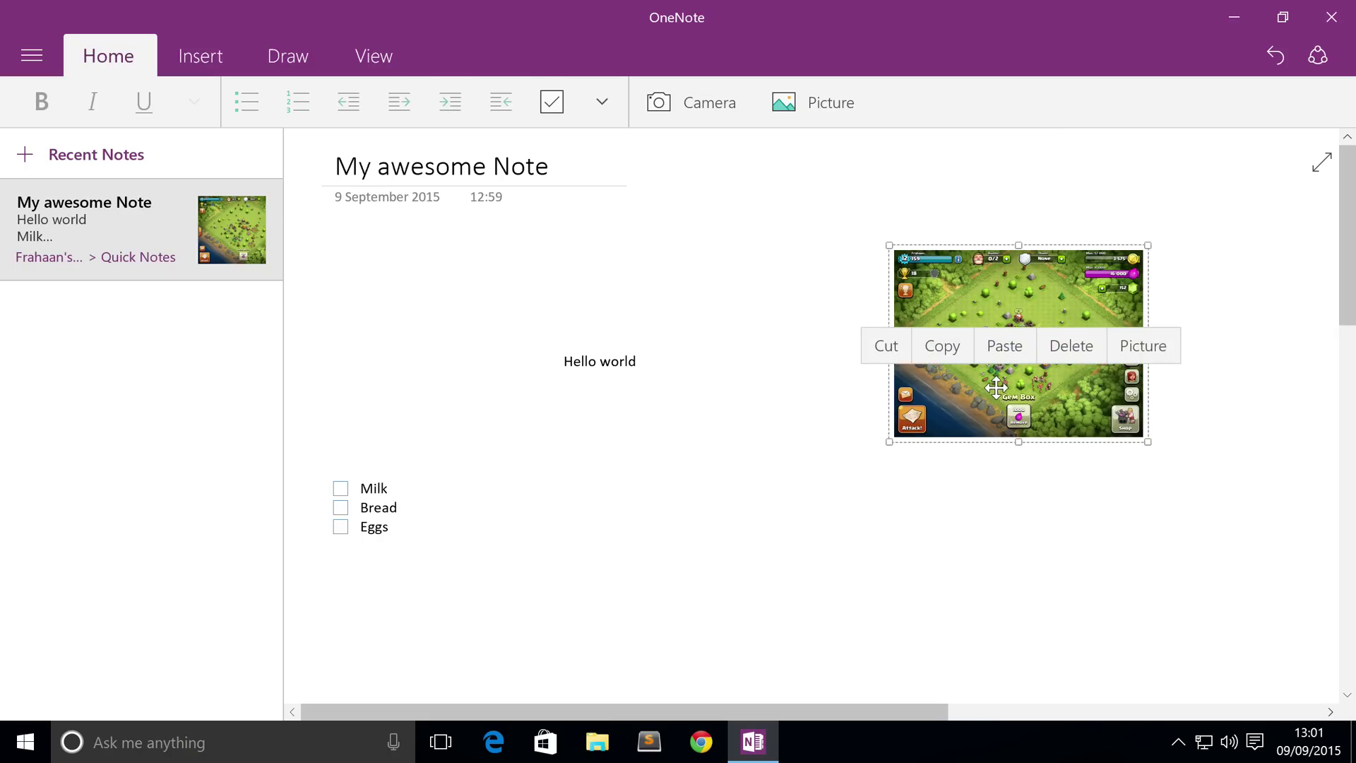
left_click_drag(999, 385, 891, 461)
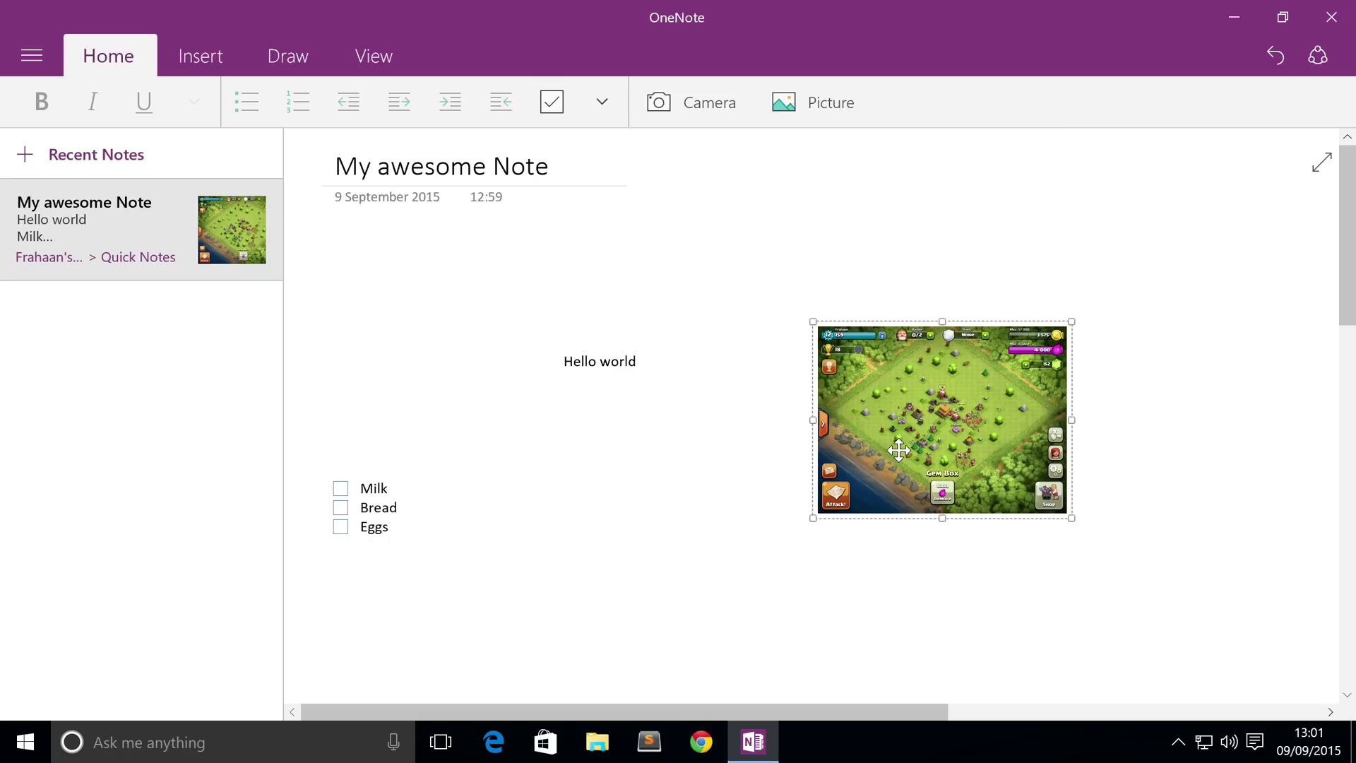
- Tick Milk and Eggs, and extend the first item to 'Milk , it is full fat'
left_click(342, 489)
left_click(342, 525)
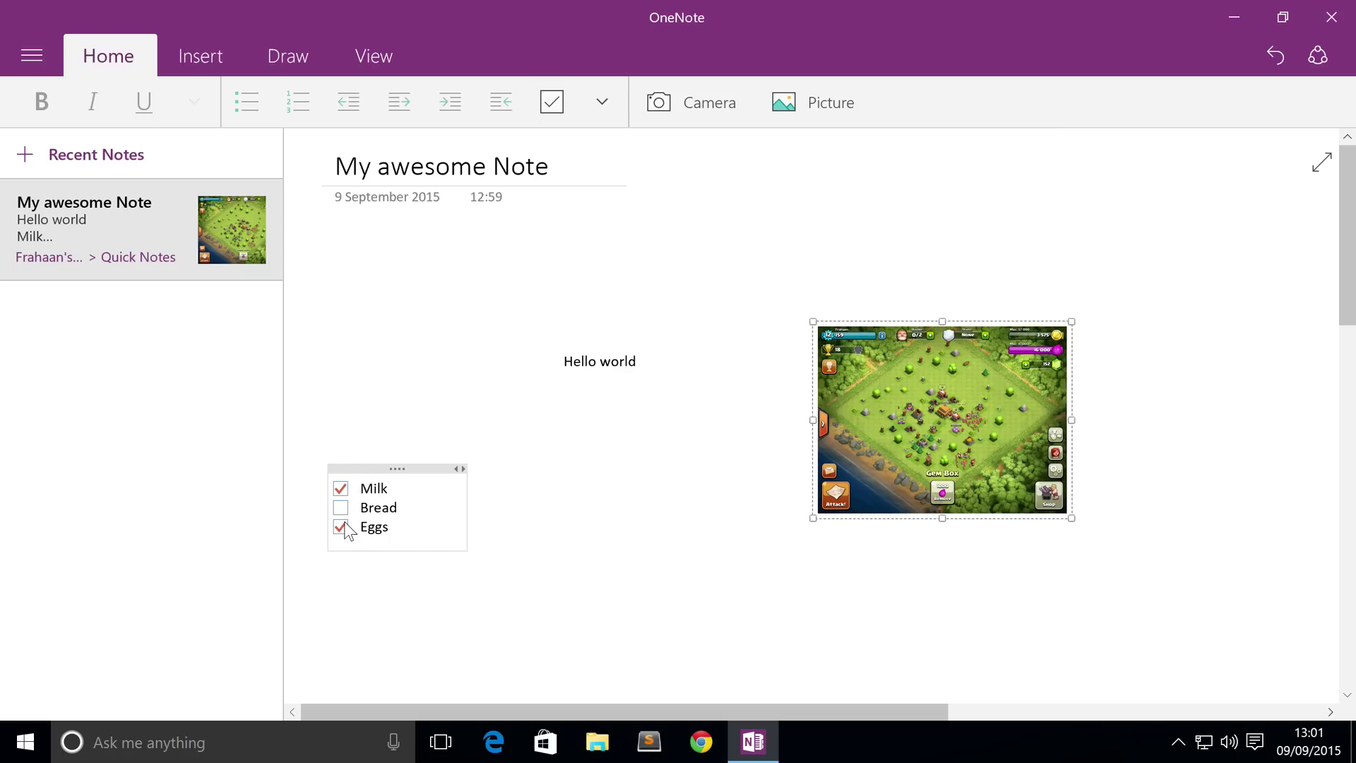
left_click(399, 491)
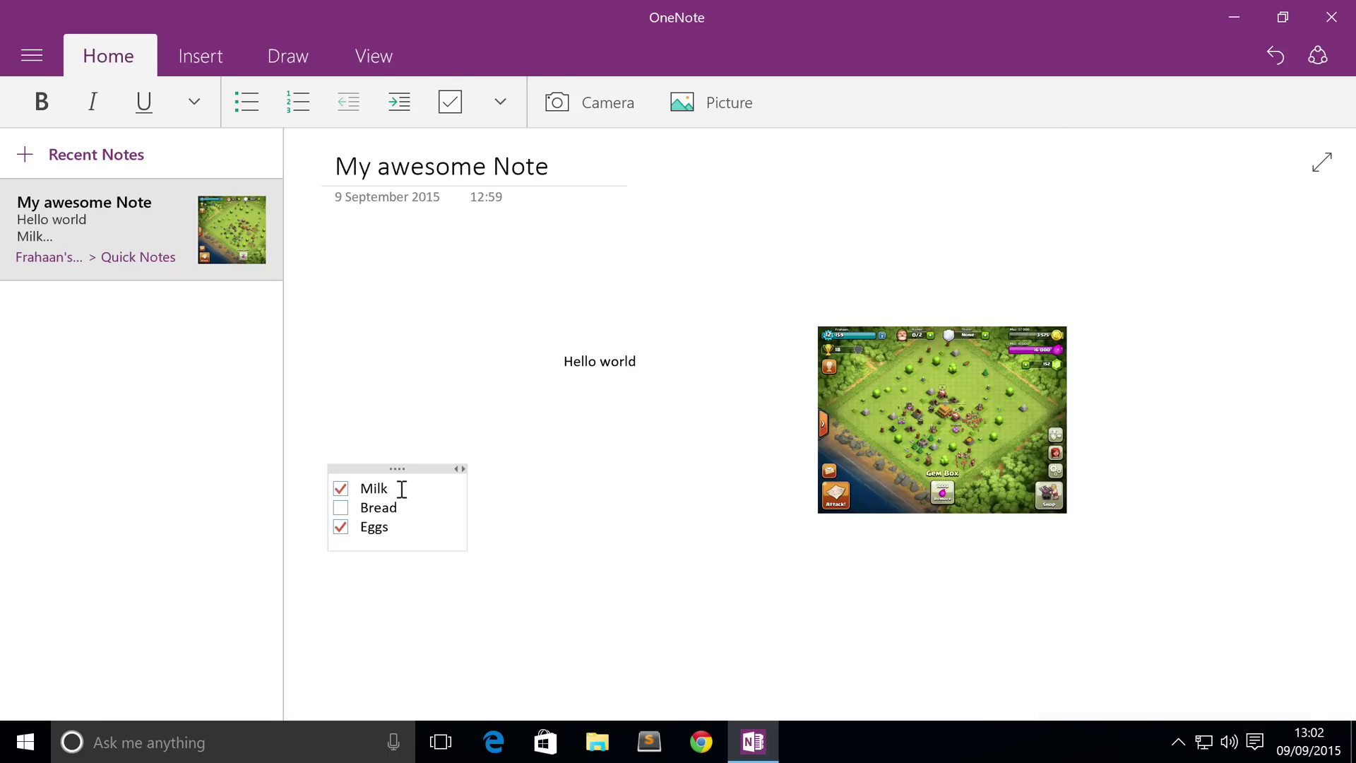
type(", it is fulll")
key("BackSpace")
type("fat")
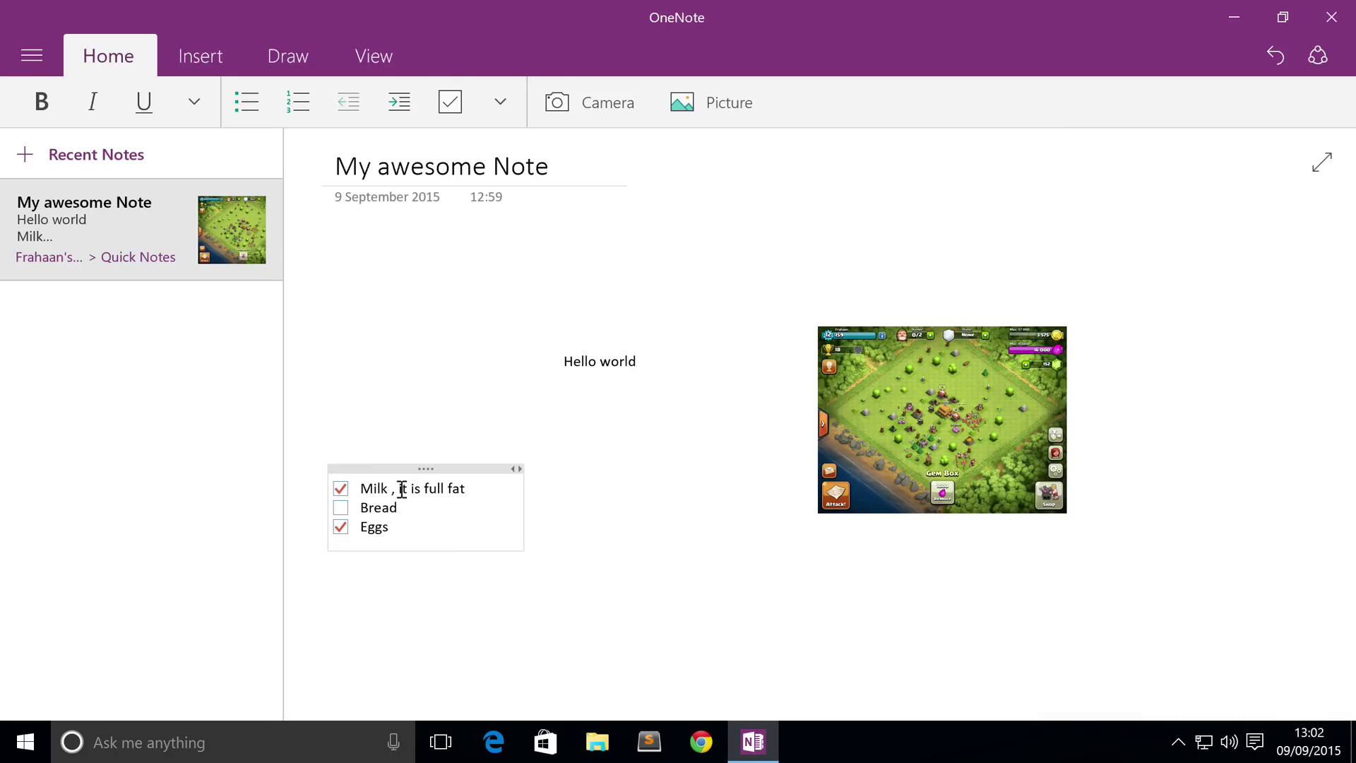
- Select the Milk line and open then close the Tags list without applying a tag
right_click(820, 445)
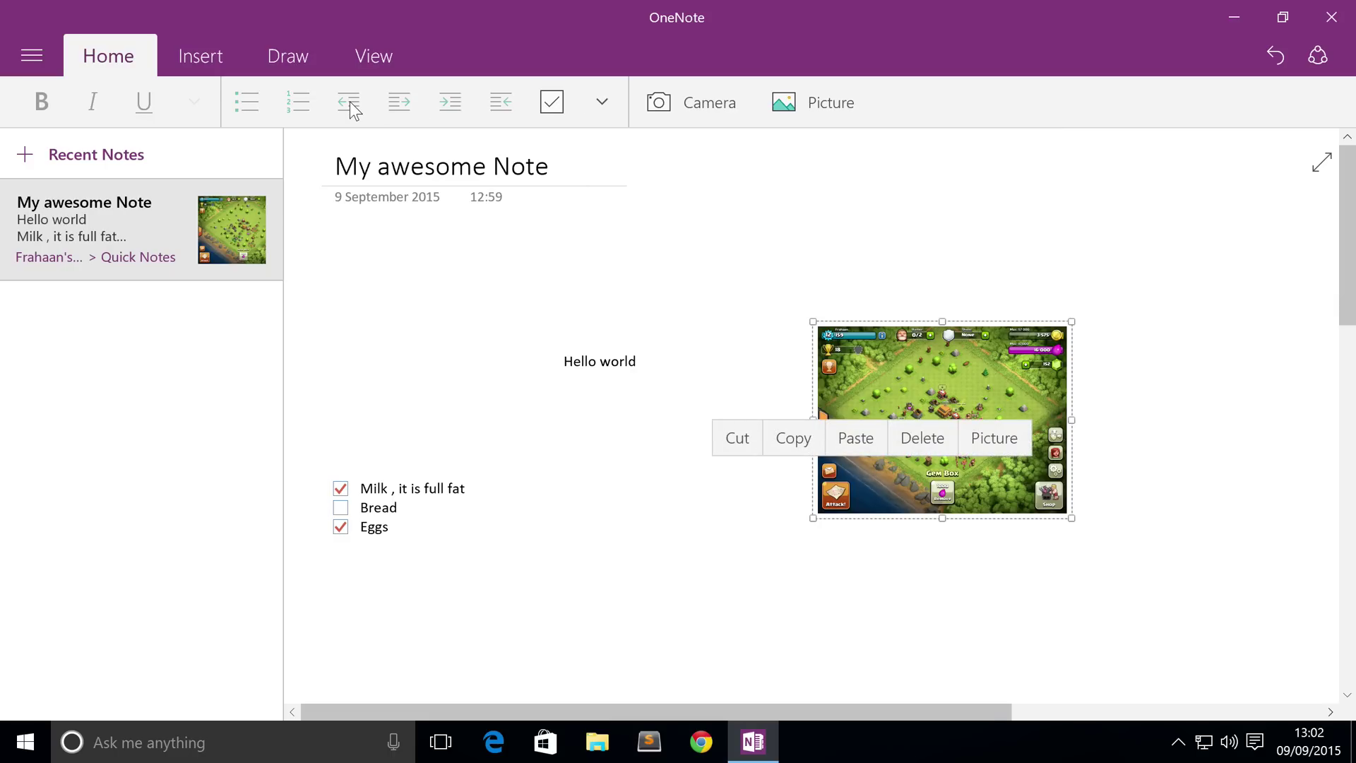
triple_click(440, 488)
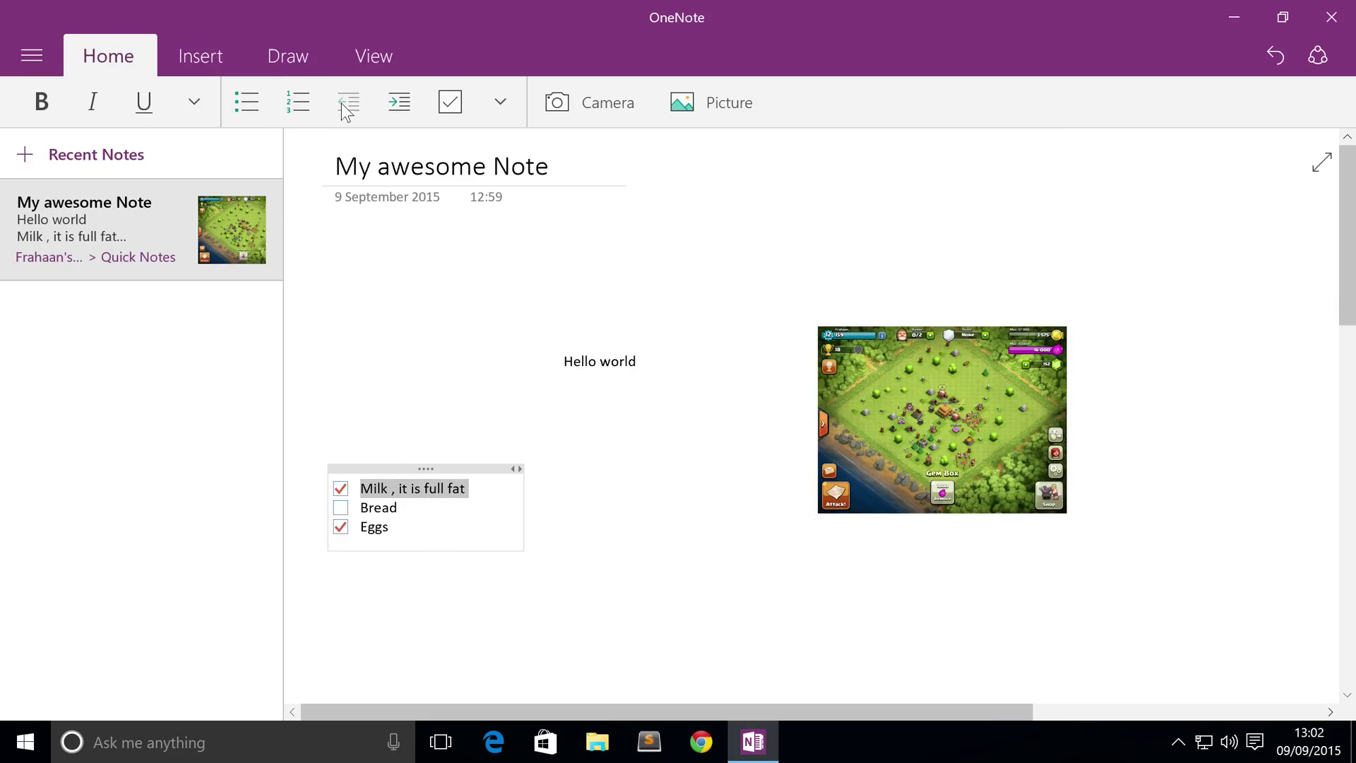
left_click(501, 103)
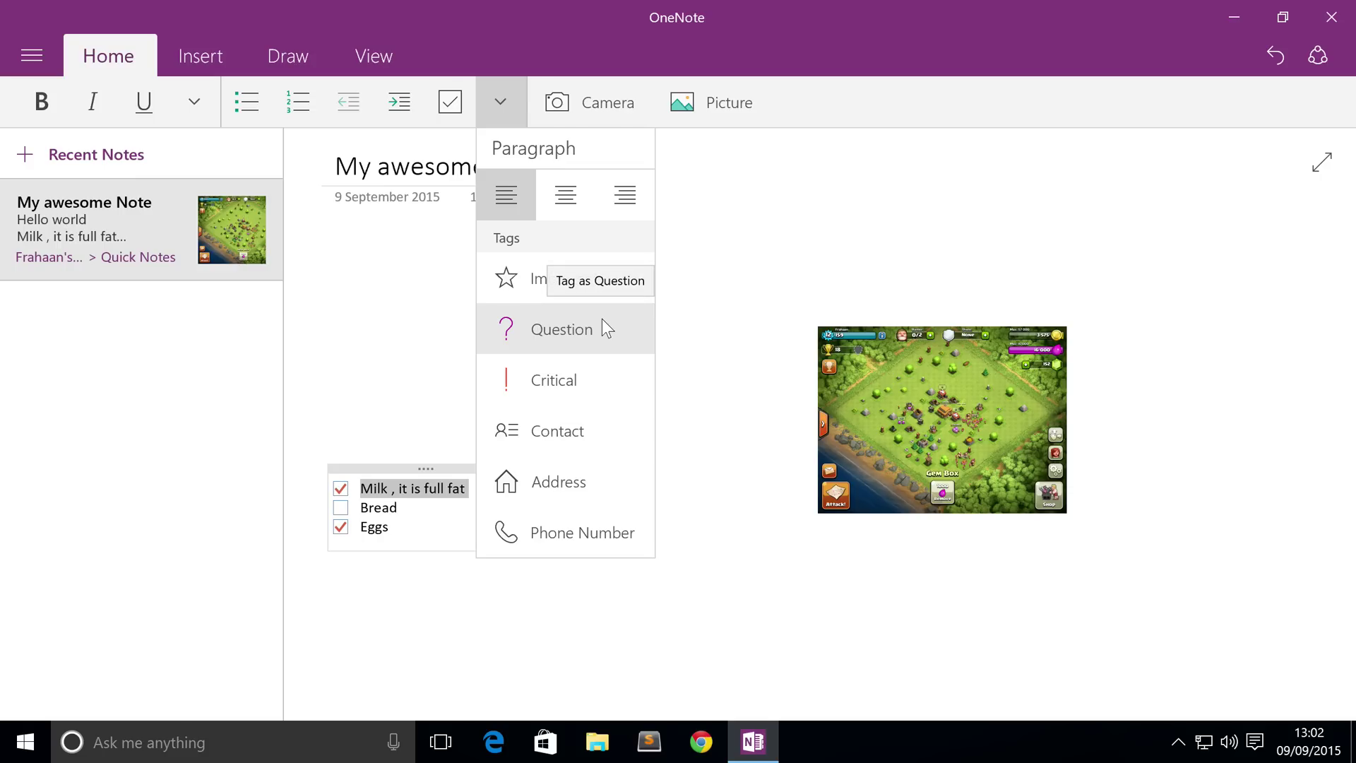
left_click(423, 347)
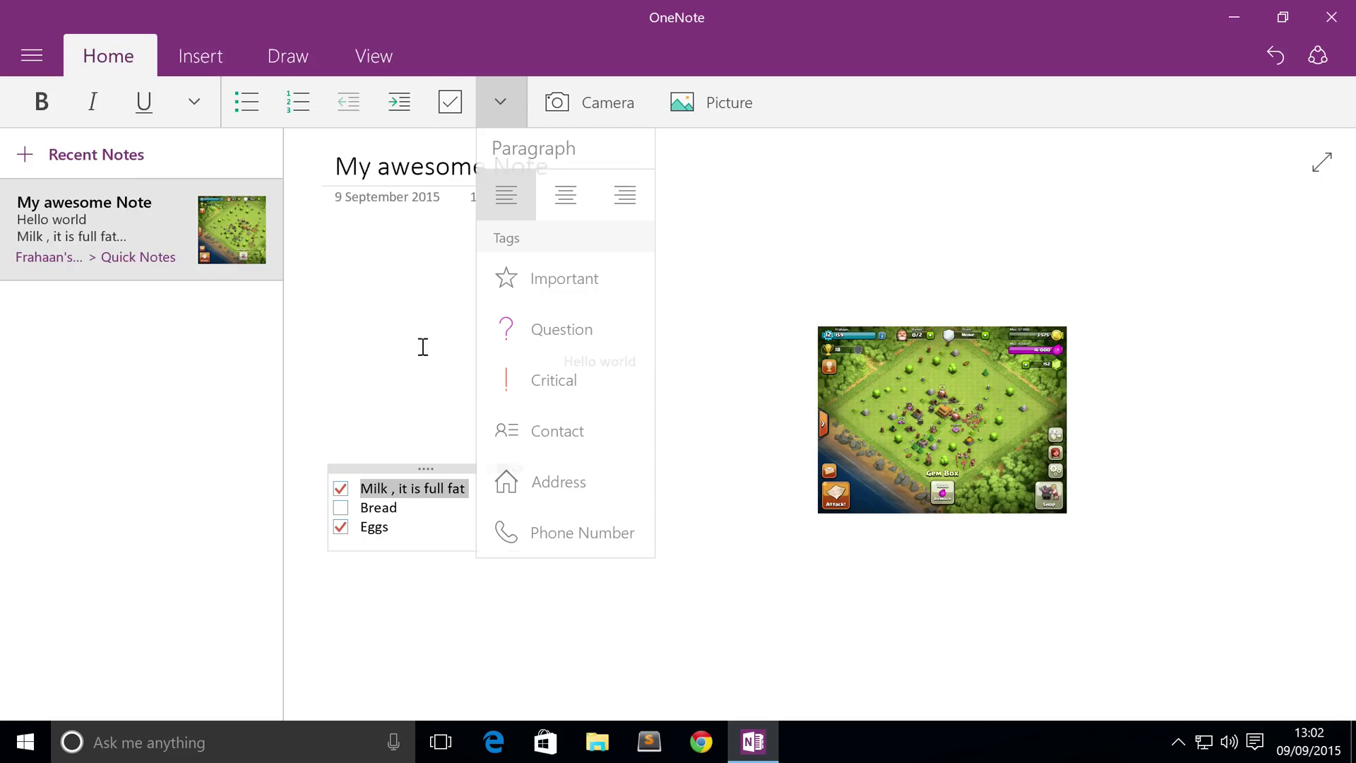
left_click(201, 61)
- Insert a two-column table left of Hello world and extend it to three rows
left_click(470, 378)
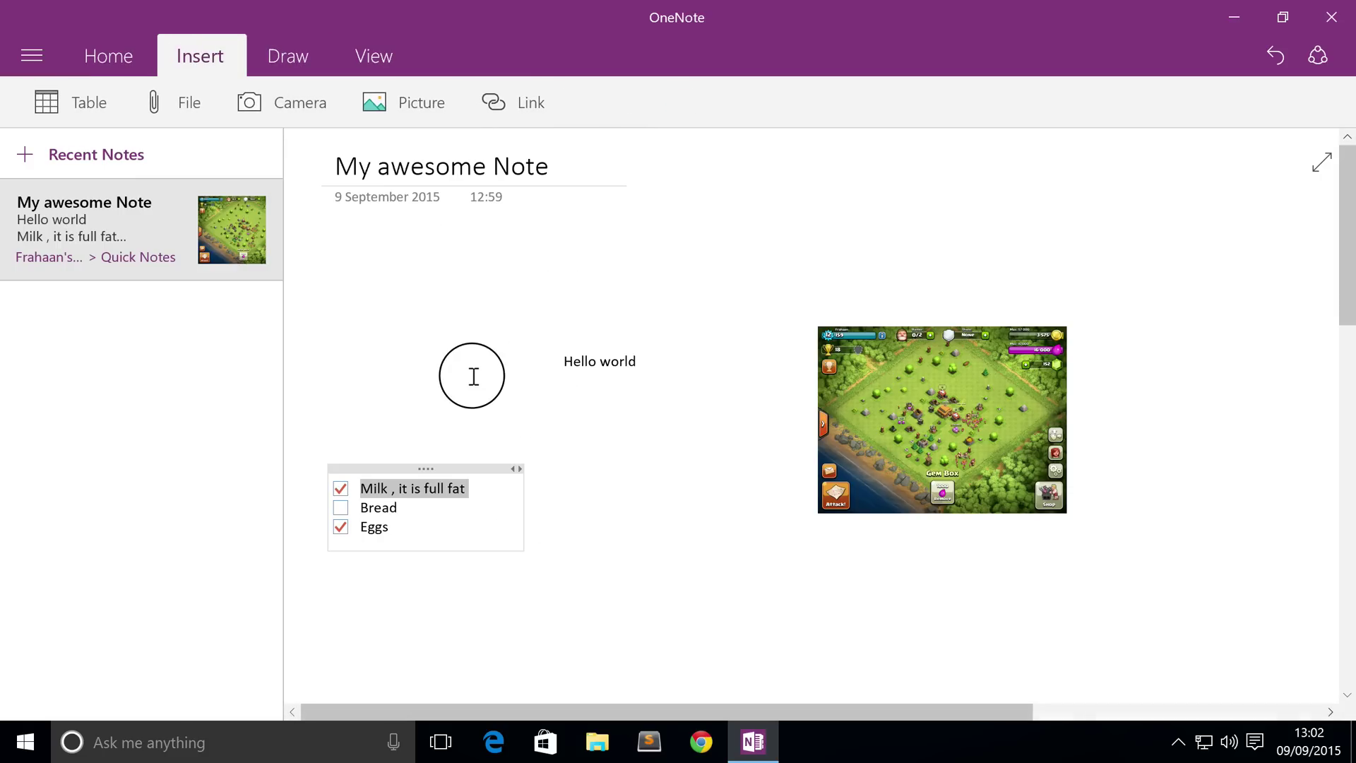
left_click(61, 99)
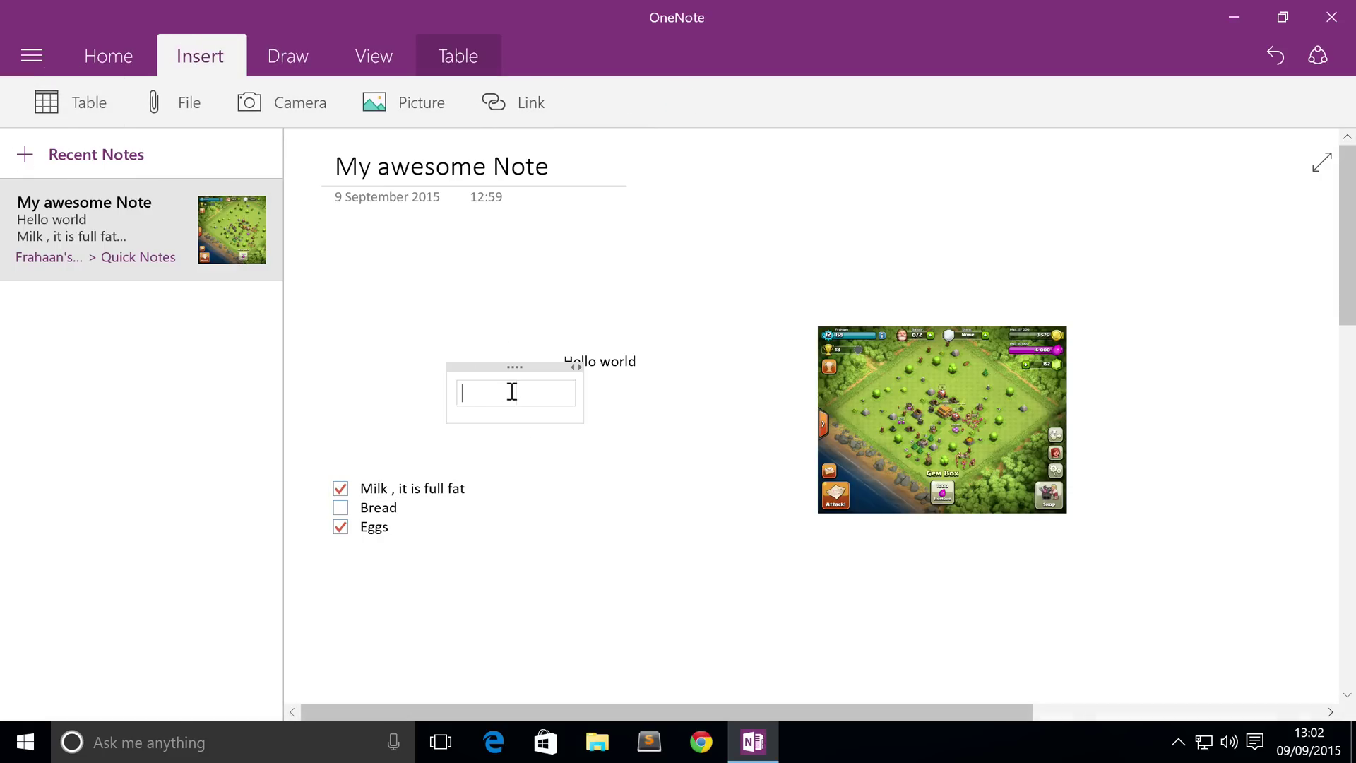
left_click(520, 399)
left_click_drag(579, 418, 679, 388)
left_click(561, 366)
left_click_drag(561, 366, 418, 318)
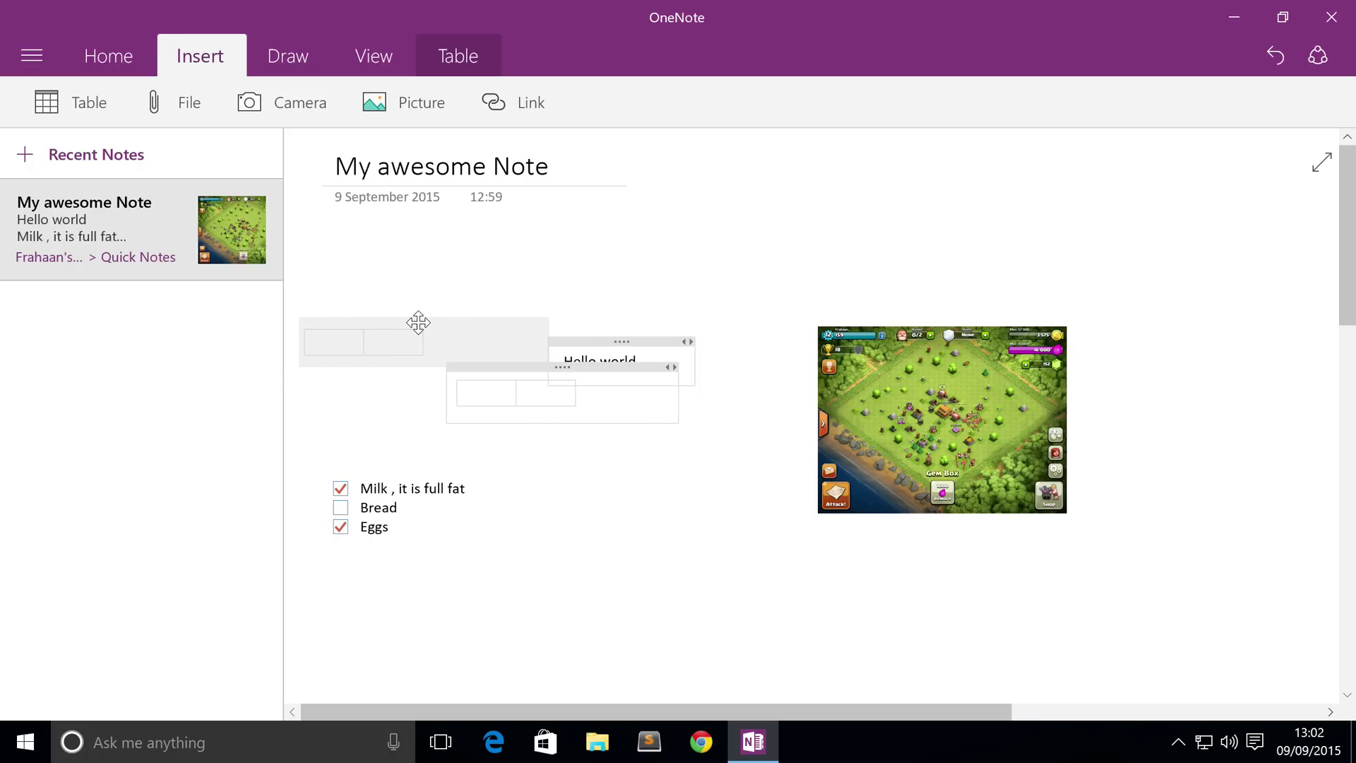
key("Tab")
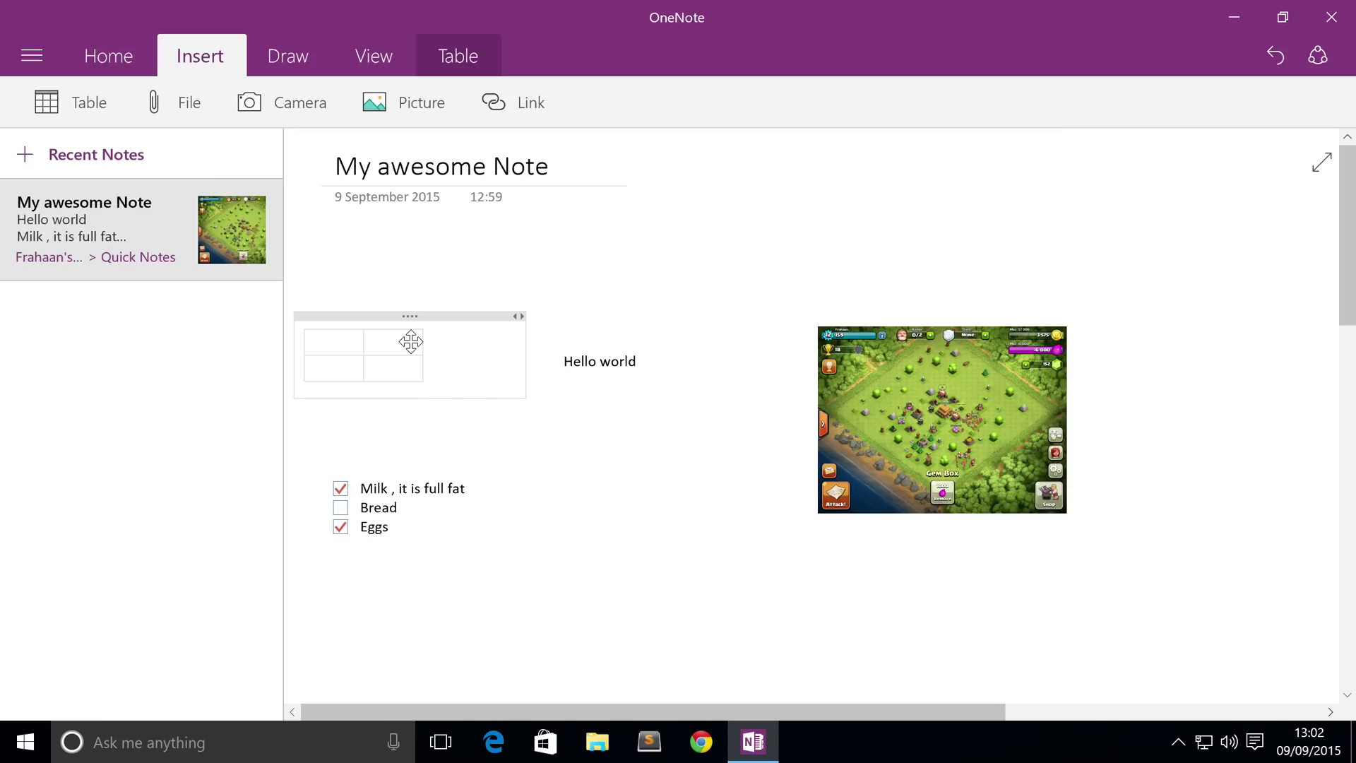
key("Return")
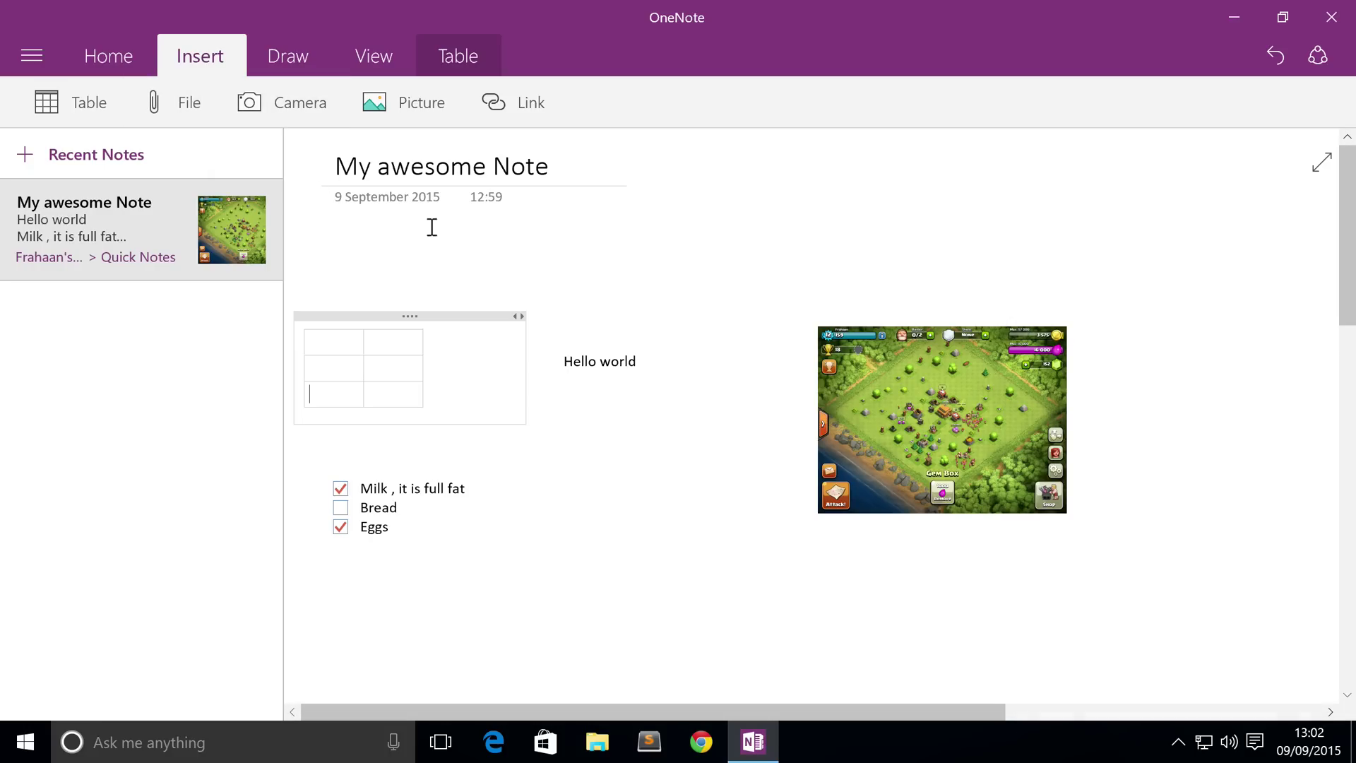
left_click(322, 58)
- Give the page background ruled lines with a red margin via View > Rule Lines
left_click(368, 57)
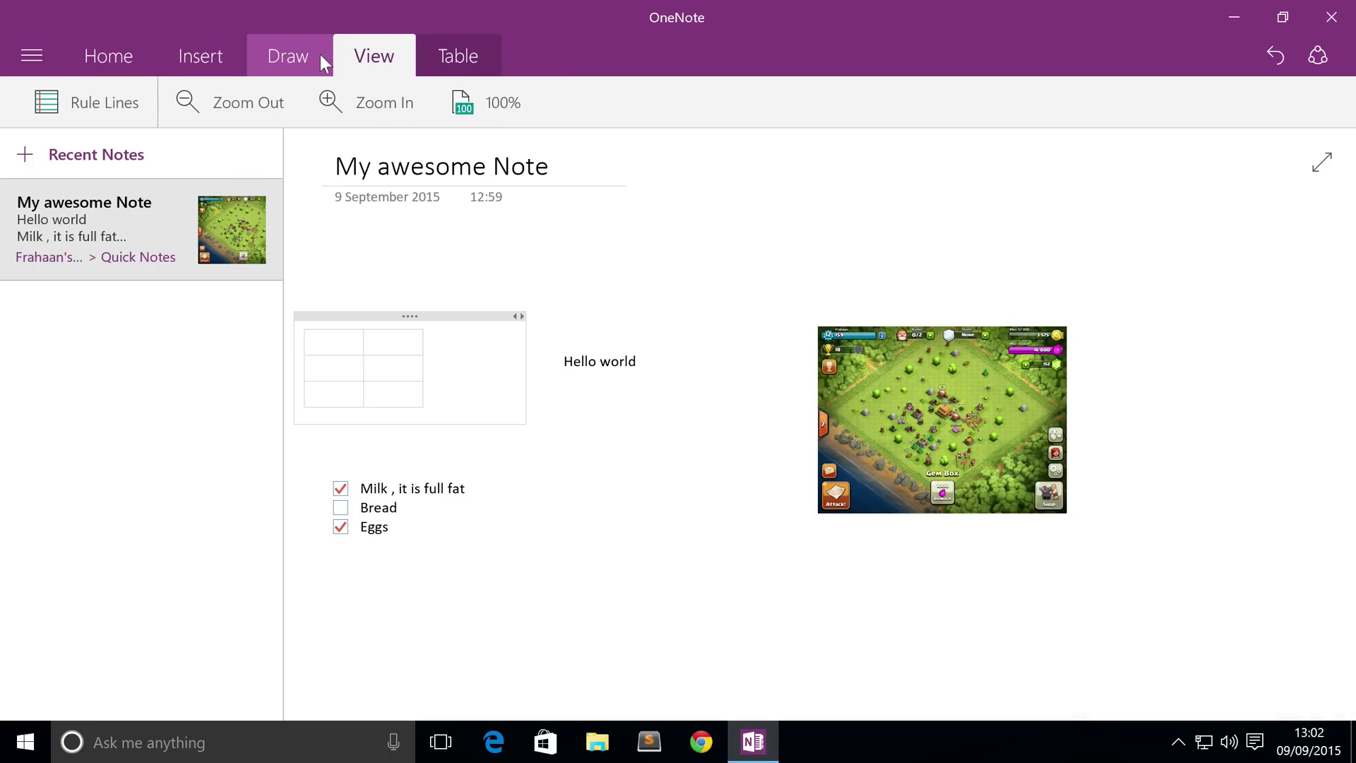
left_click(117, 81)
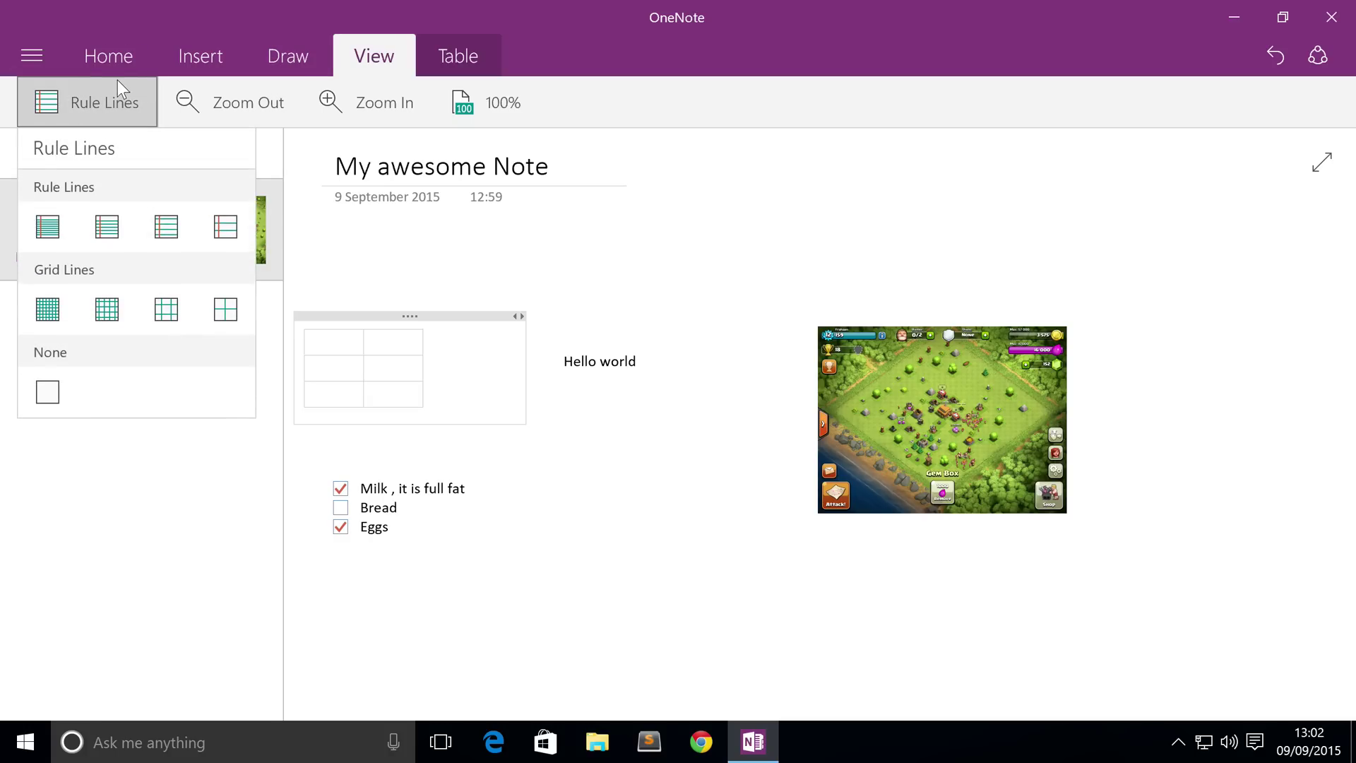
left_click(53, 226)
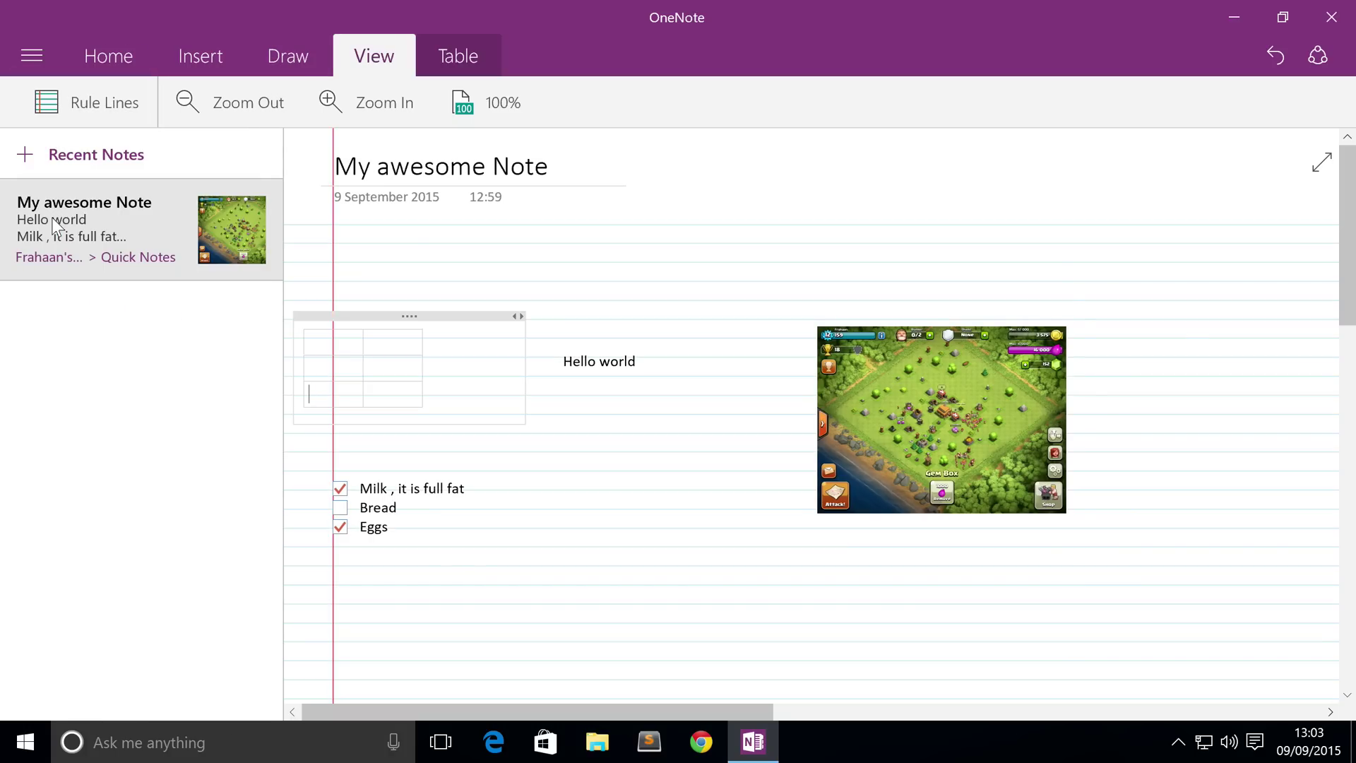
left_click(91, 110)
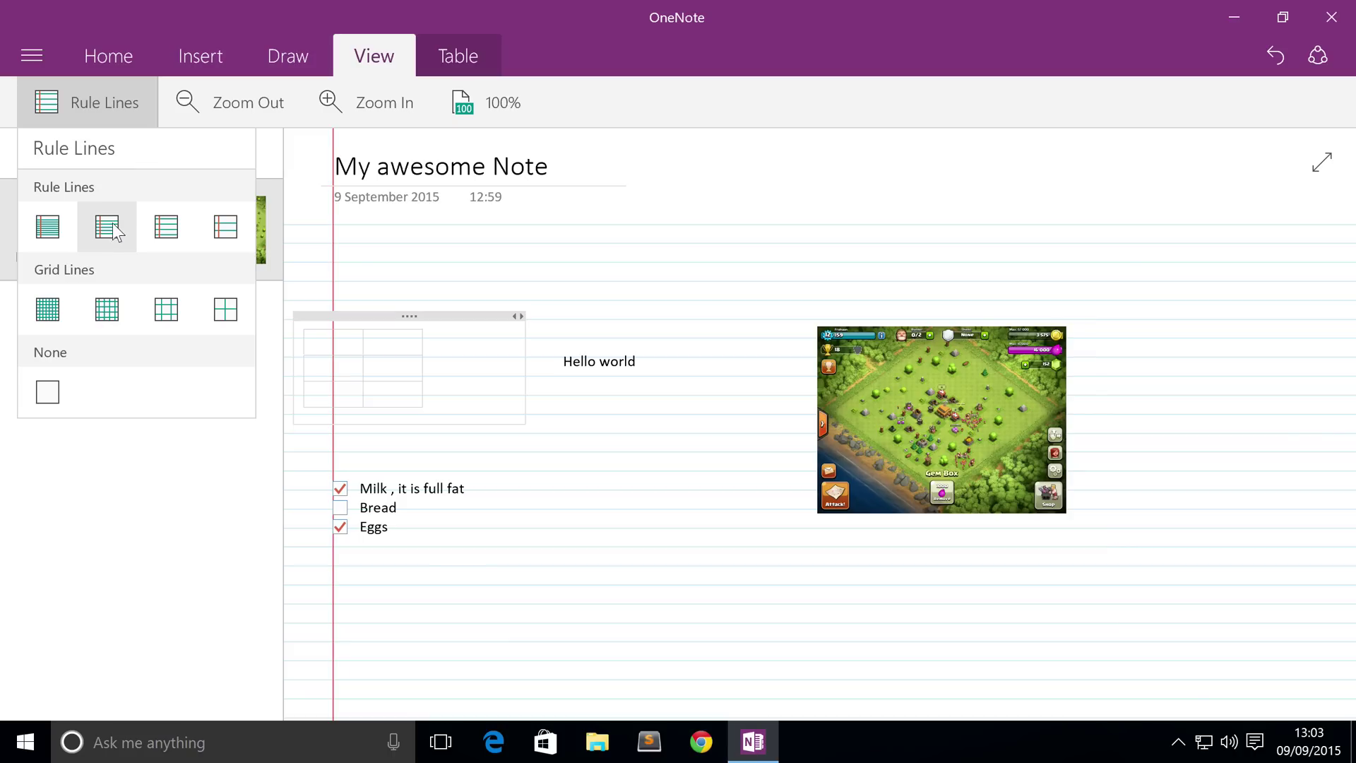
left_click(598, 478)
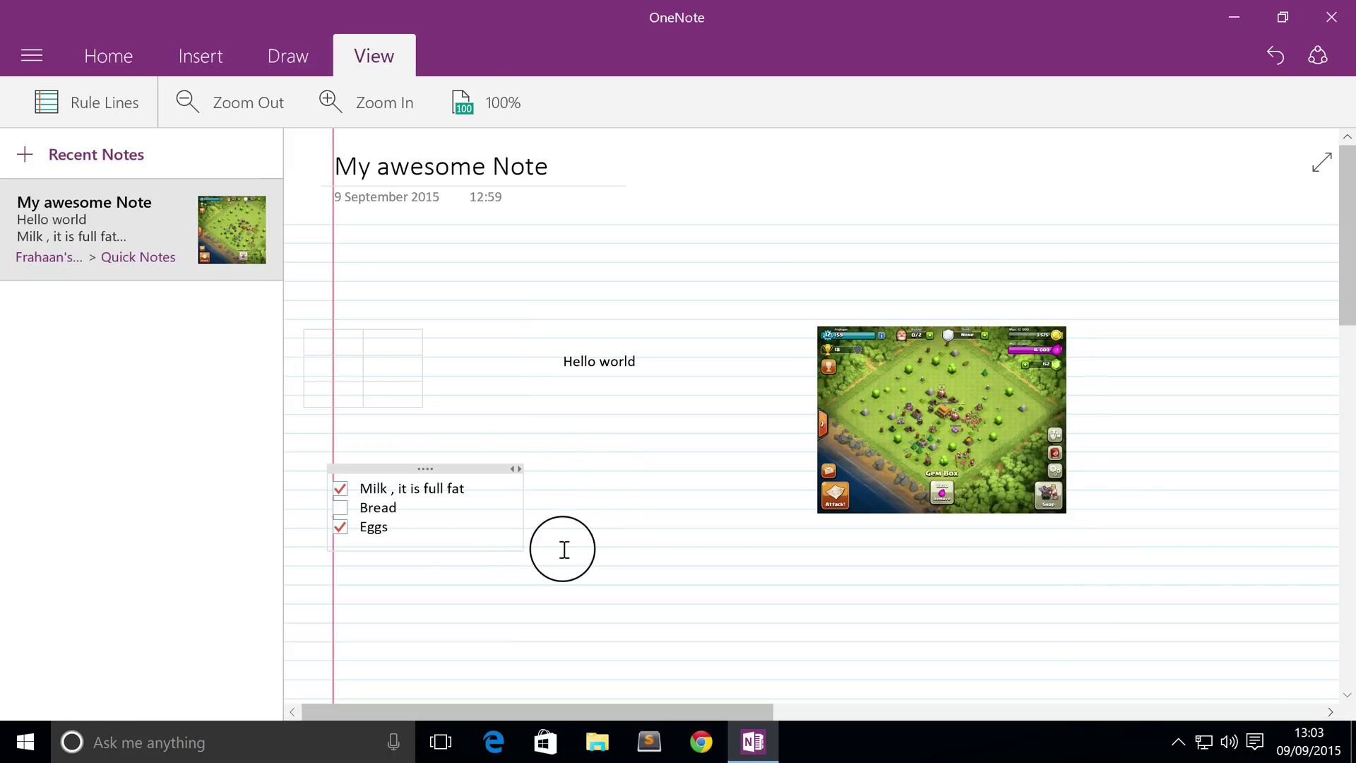
left_click(517, 394)
left_click(584, 306)
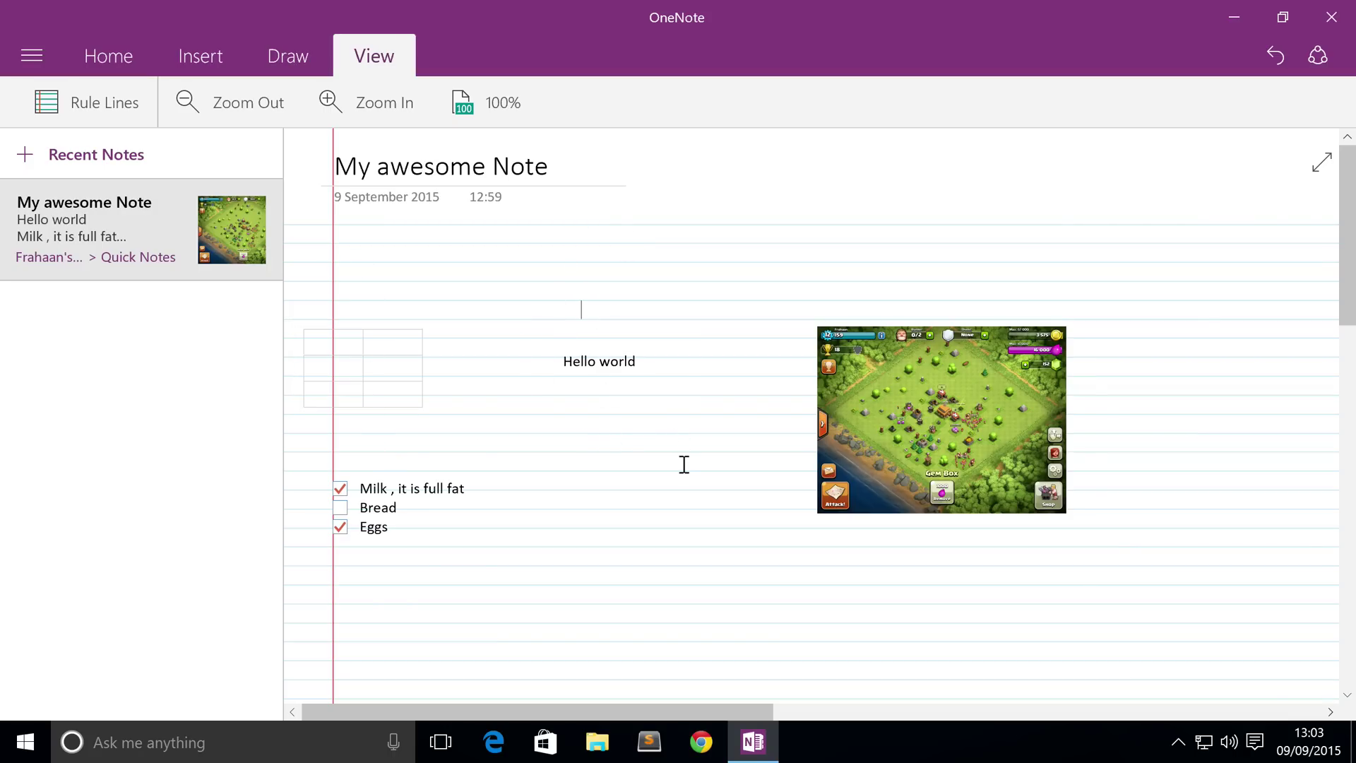
left_click(145, 98)
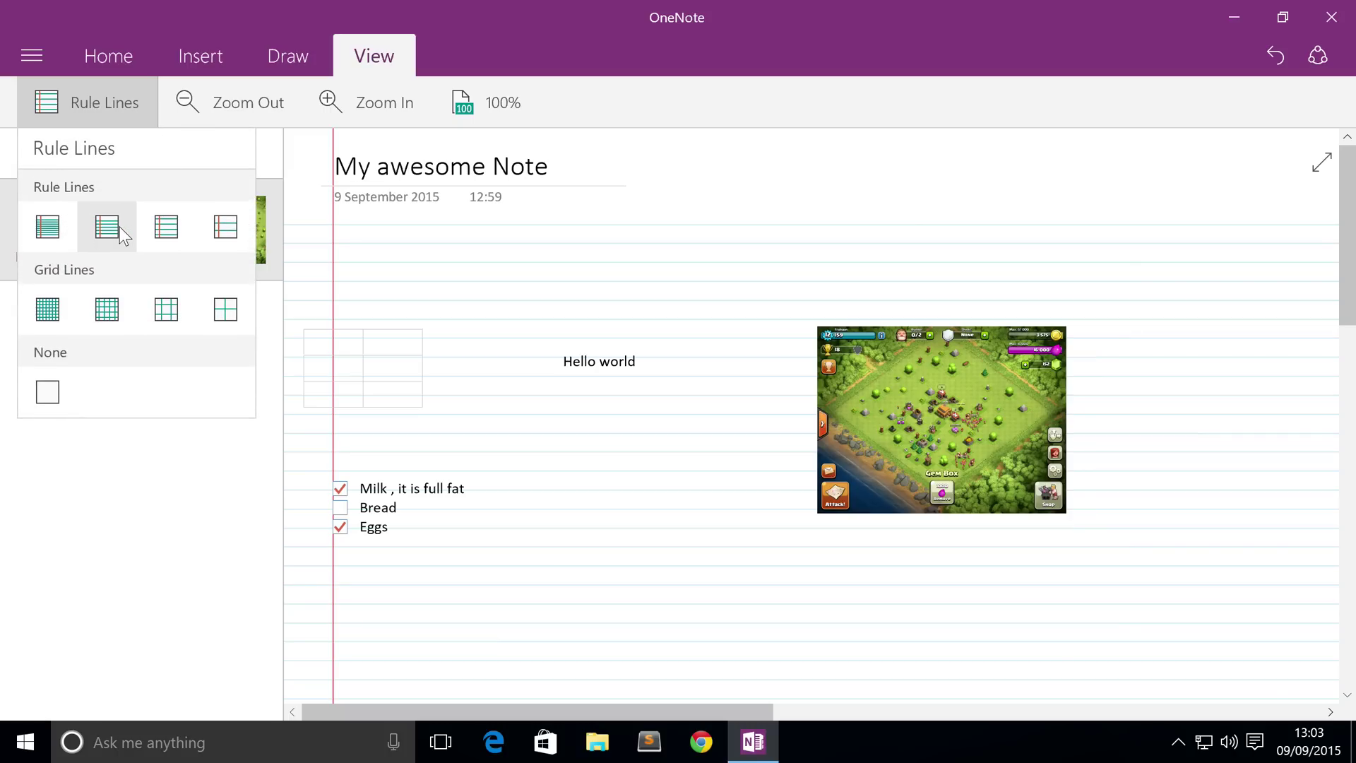
- Try grid lines, then set the page's Rule Lines to None for a plain background
left_click(107, 306)
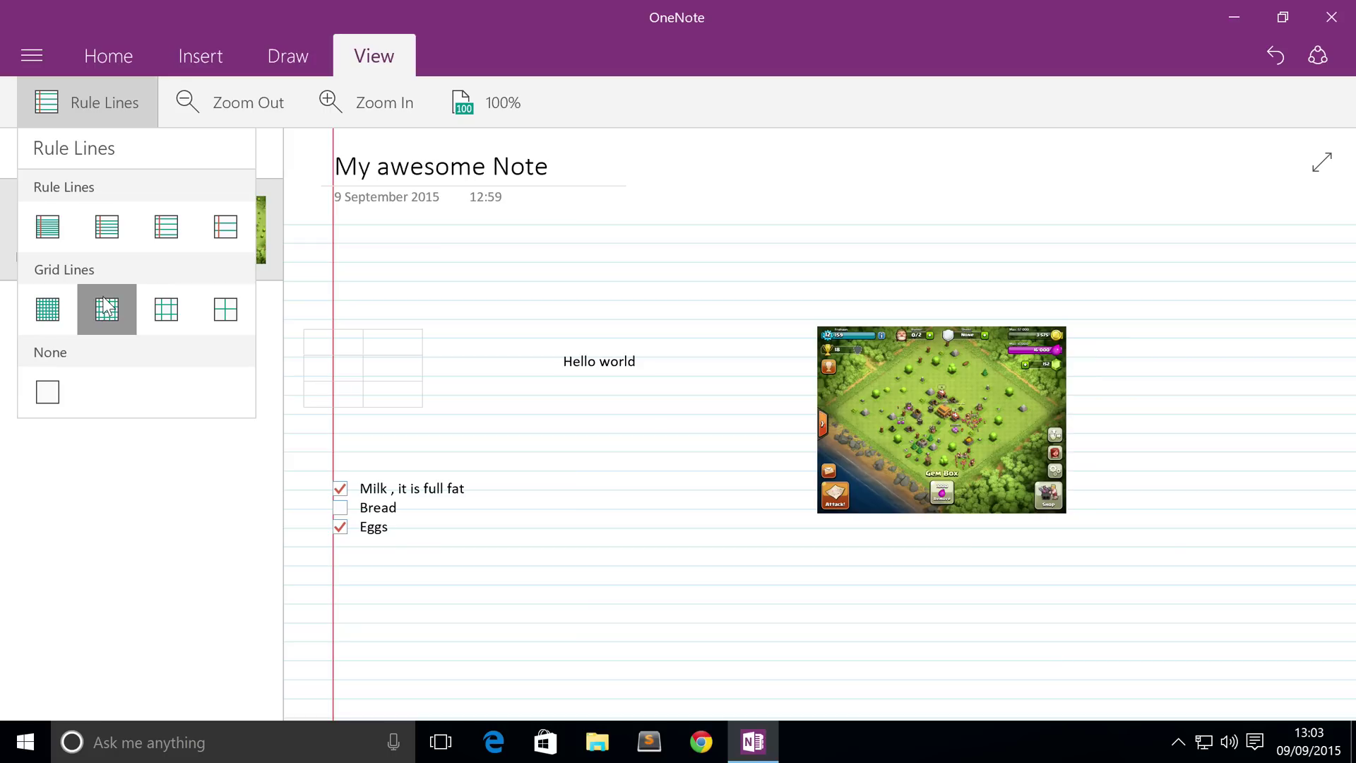
left_click(65, 99)
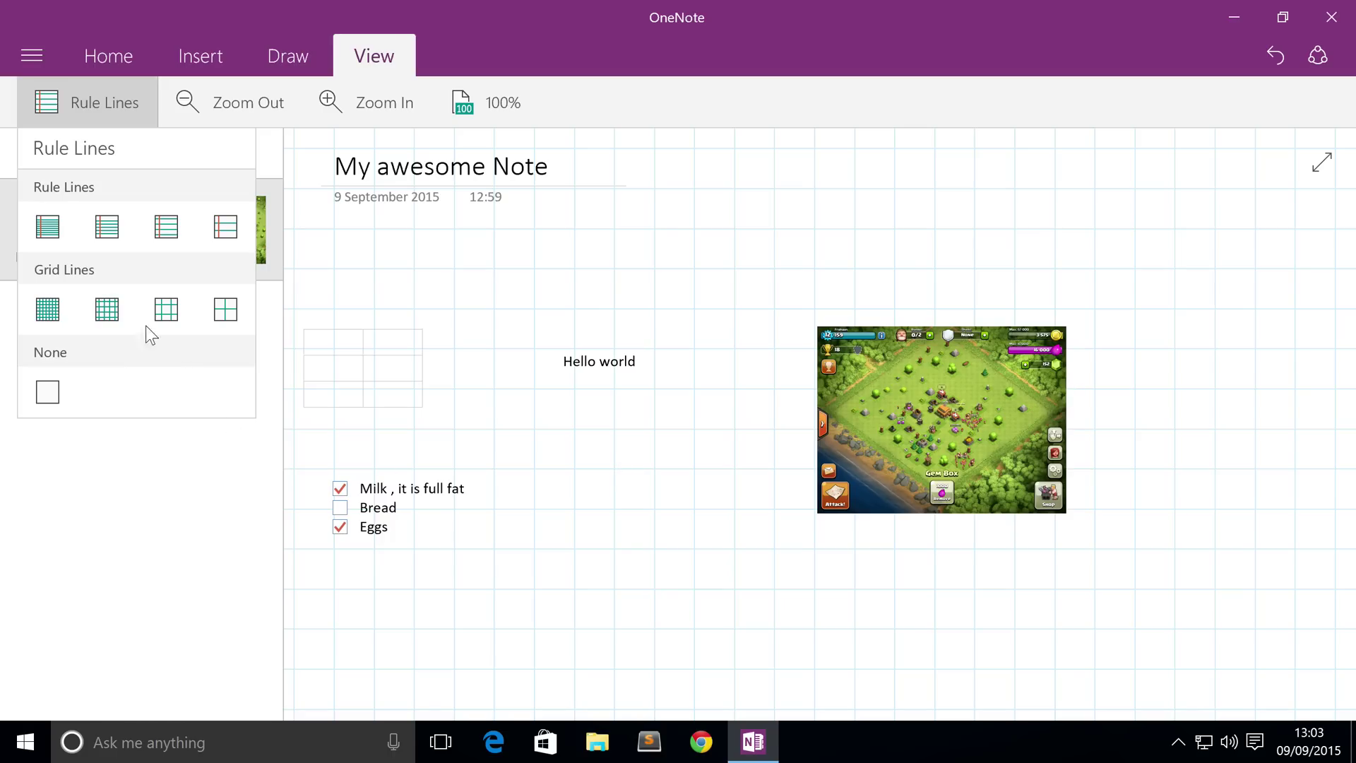
left_click(71, 394)
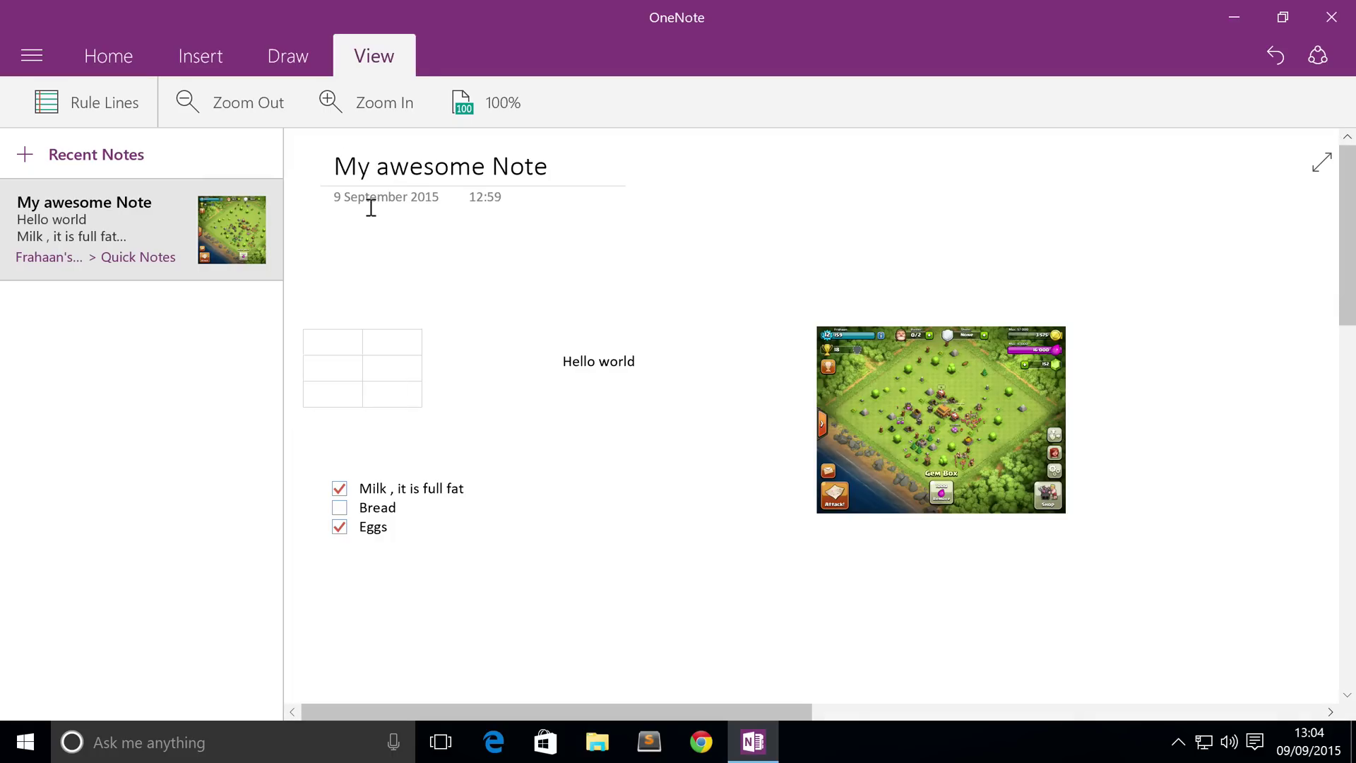
- Zoom the page in and out a few times, then reset it to 100%
left_click(325, 104)
left_click(283, 99)
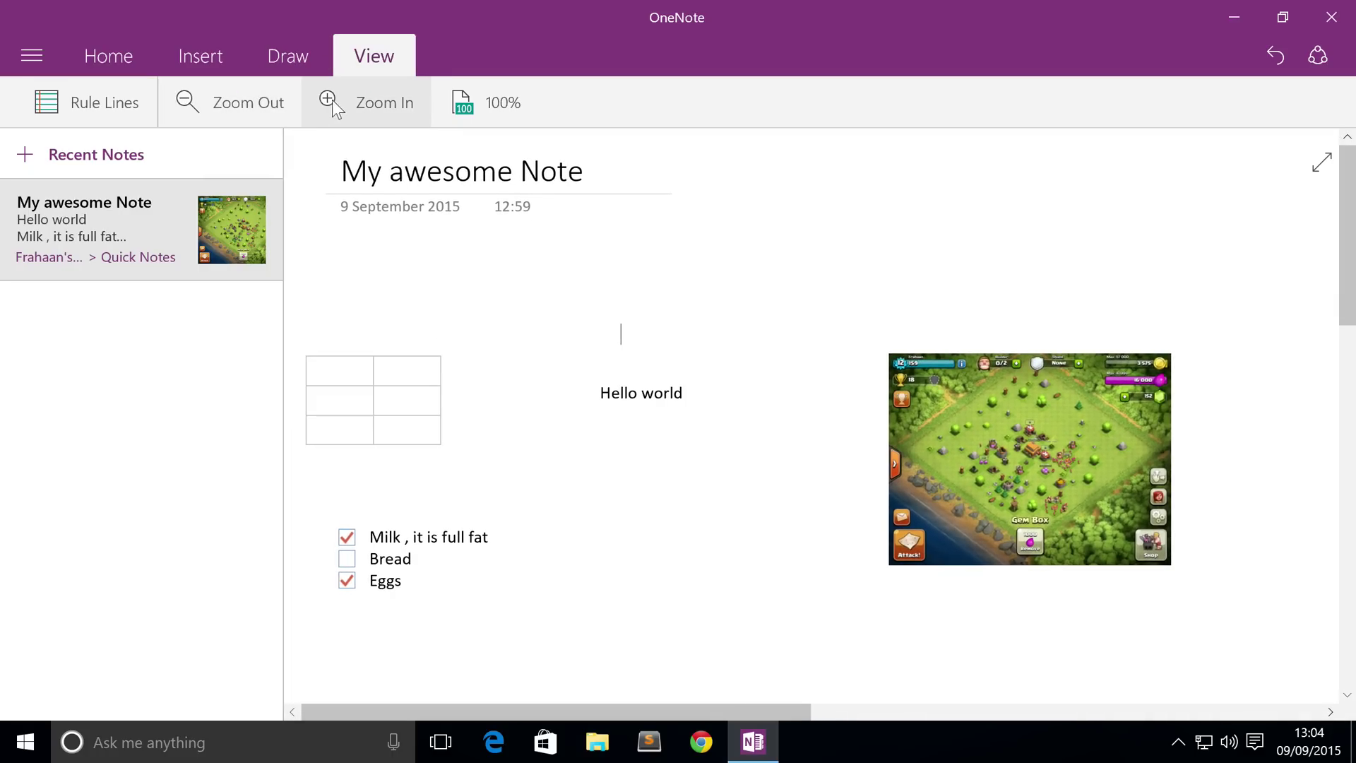
left_click(468, 103)
left_click(279, 106)
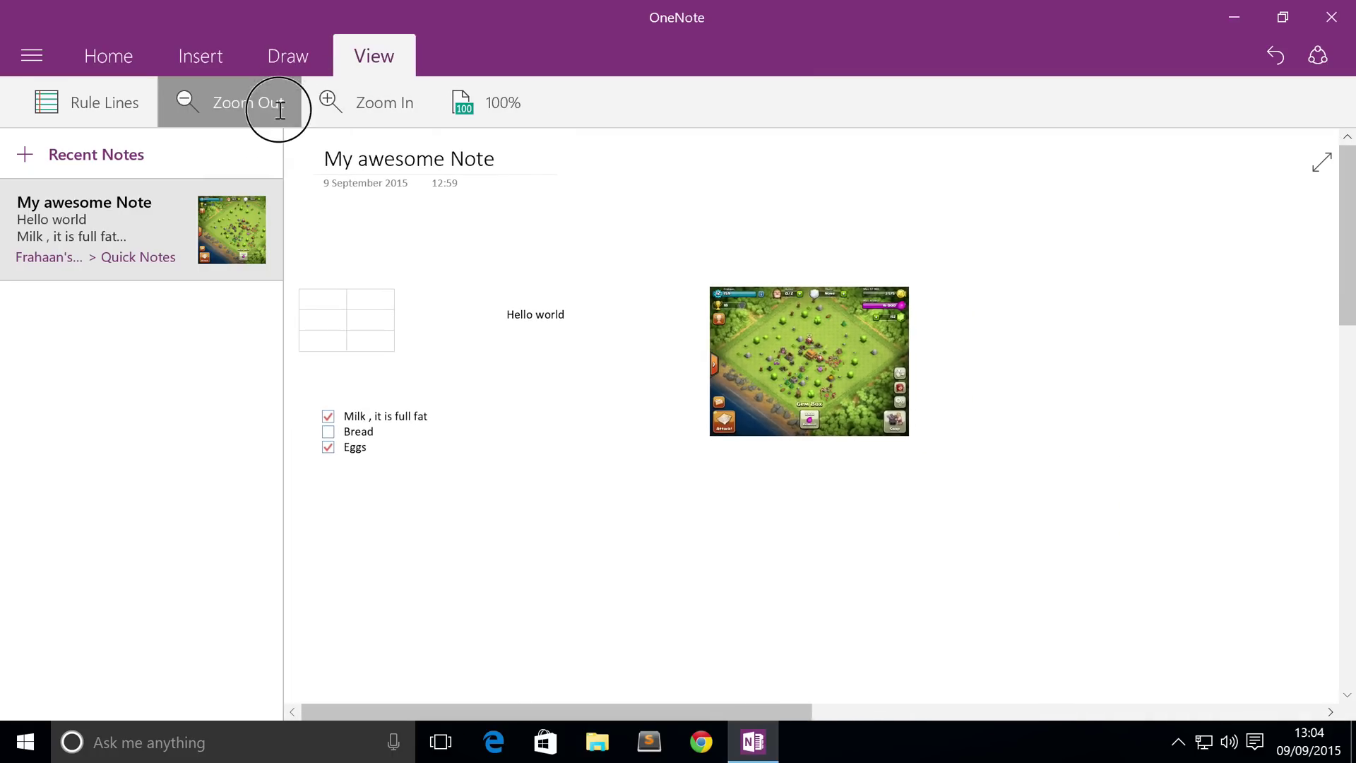
left_click(498, 105)
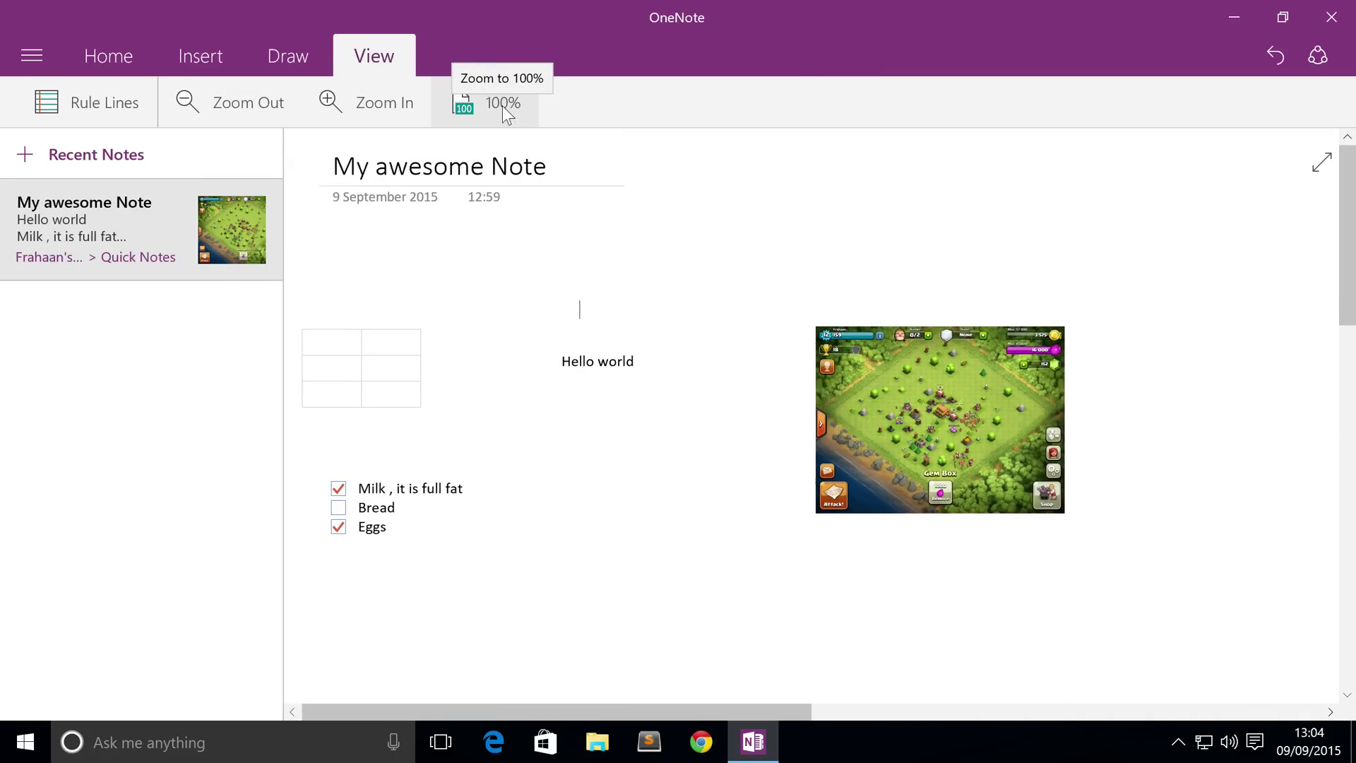
- With the black pen, circle 'Hello world' and handwrite 'Hello' beside it
left_click(253, 56)
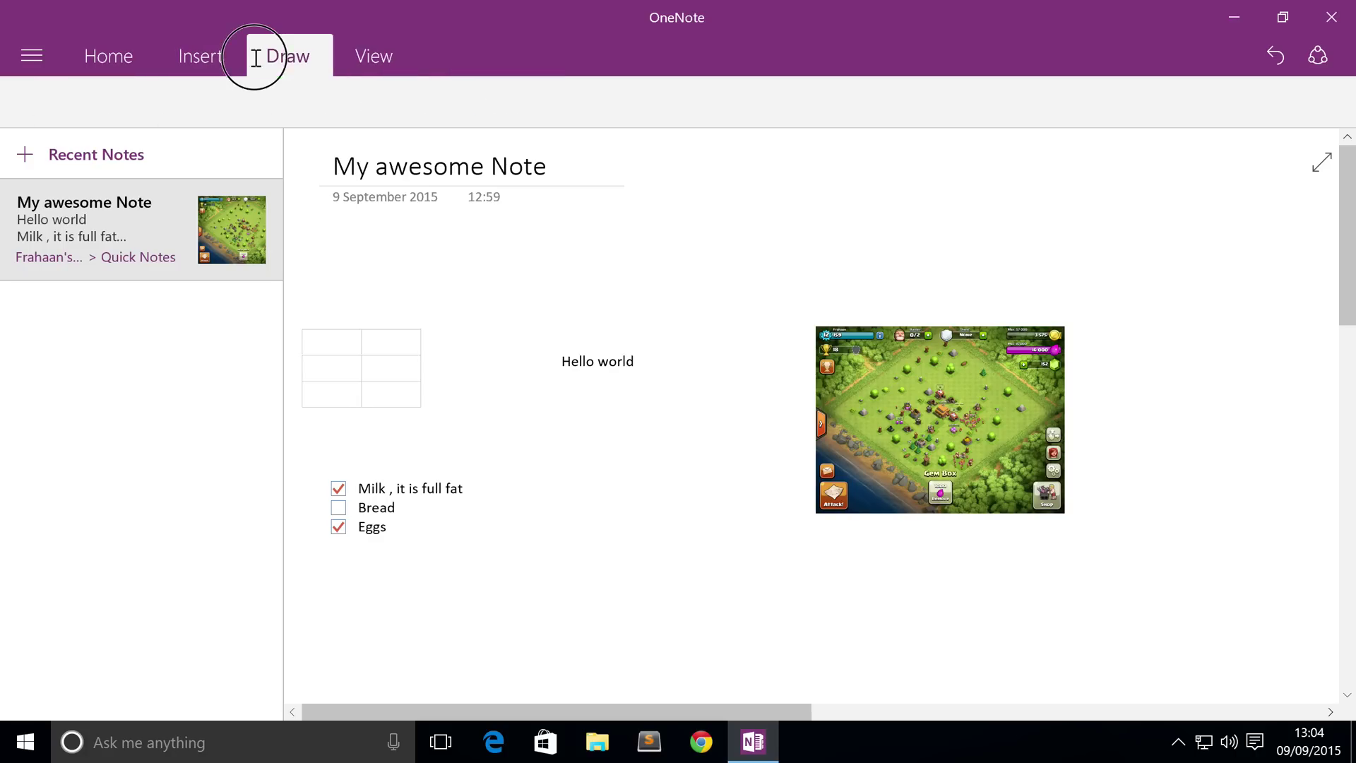
left_click(201, 99)
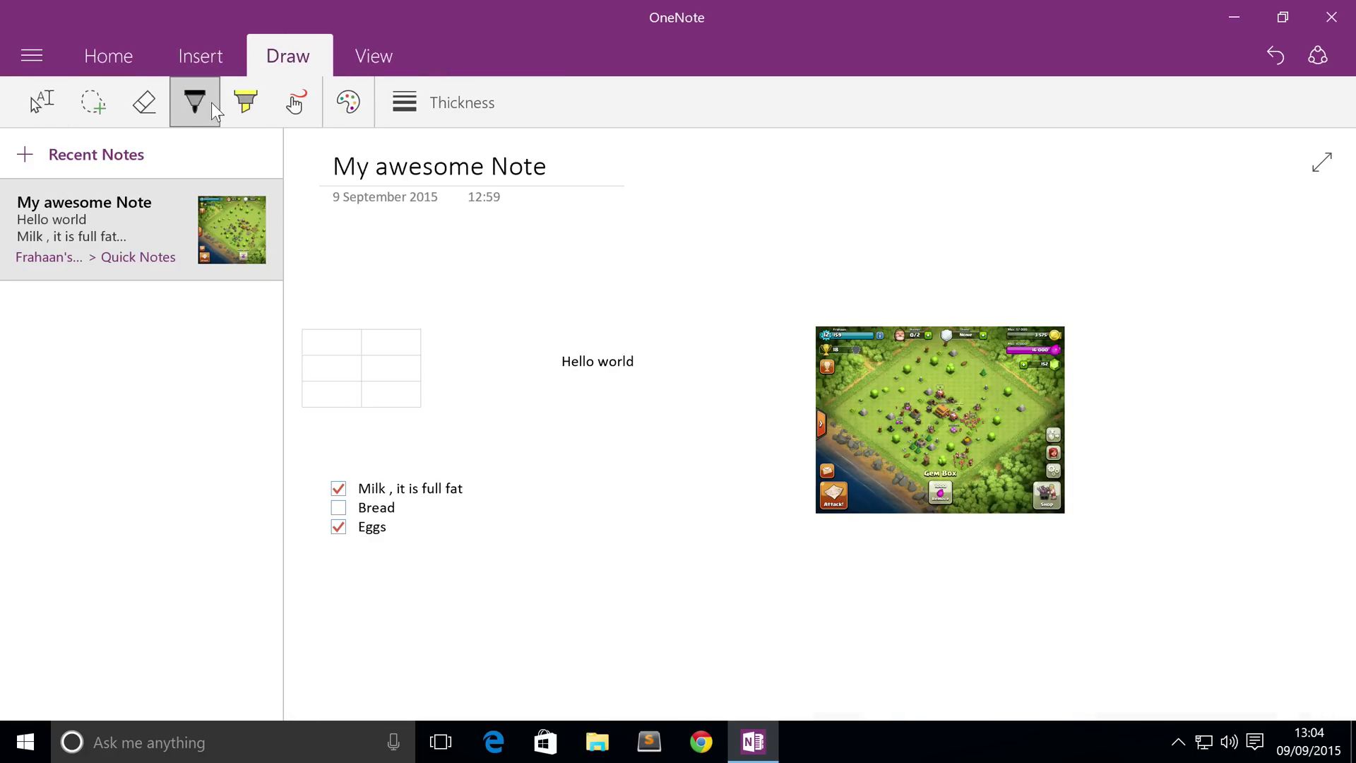
mouse_move(544, 241)
left_mouse_down()
mouse_move(657, 309)
mouse_move(645, 379)
left_mouse_up()
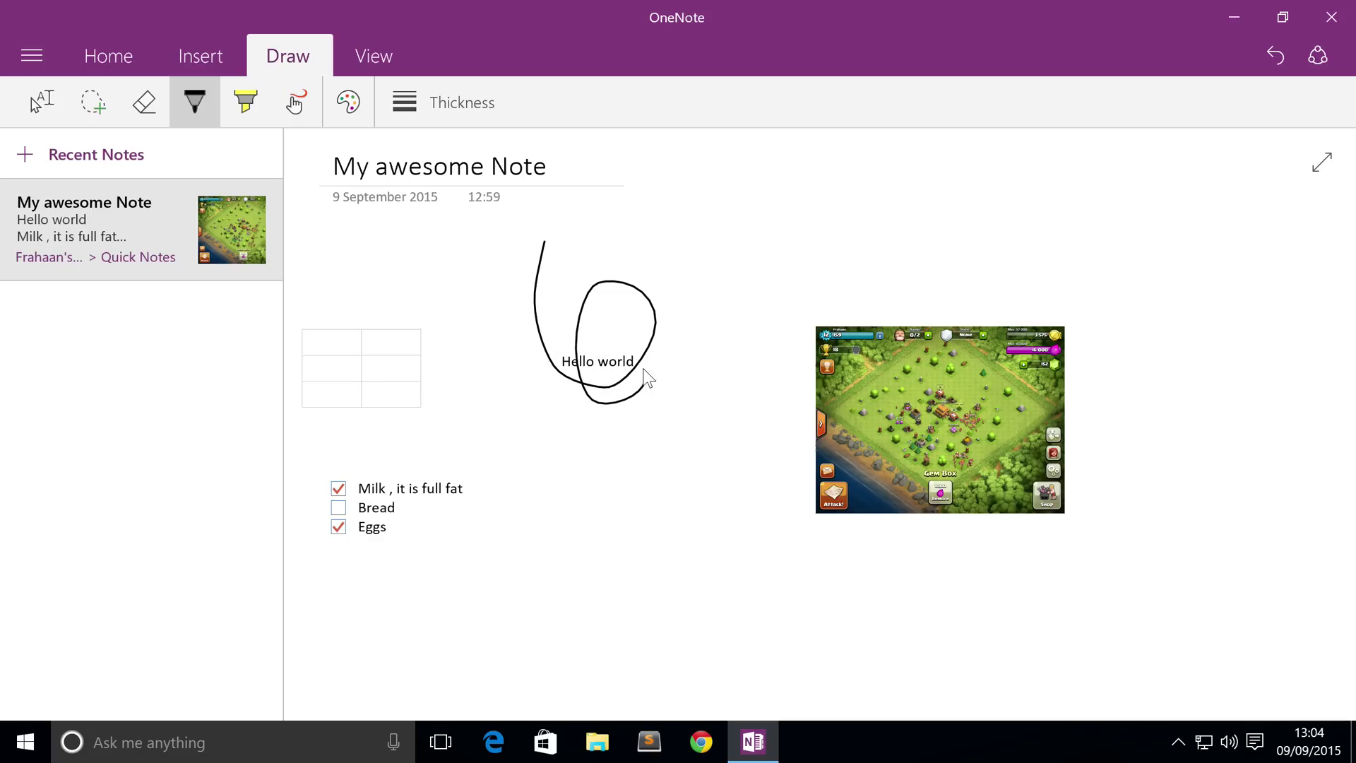
left_click_drag(683, 263, 696, 346)
mouse_move(708, 272)
left_mouse_down()
mouse_move(720, 337)
mouse_move(717, 311)
mouse_move(750, 331)
left_mouse_up()
mouse_move(763, 264)
left_mouse_down()
mouse_move(768, 342)
mouse_move(790, 363)
left_mouse_up()
left_click_drag(812, 295, 814, 296)
- Draw a line under Hello, a stroke above the screenshot, and a line from checklist to screenshot
left_click_drag(704, 400, 748, 381)
mouse_move(1002, 262)
left_mouse_down()
mouse_move(748, 381)
mouse_move(994, 358)
left_mouse_up()
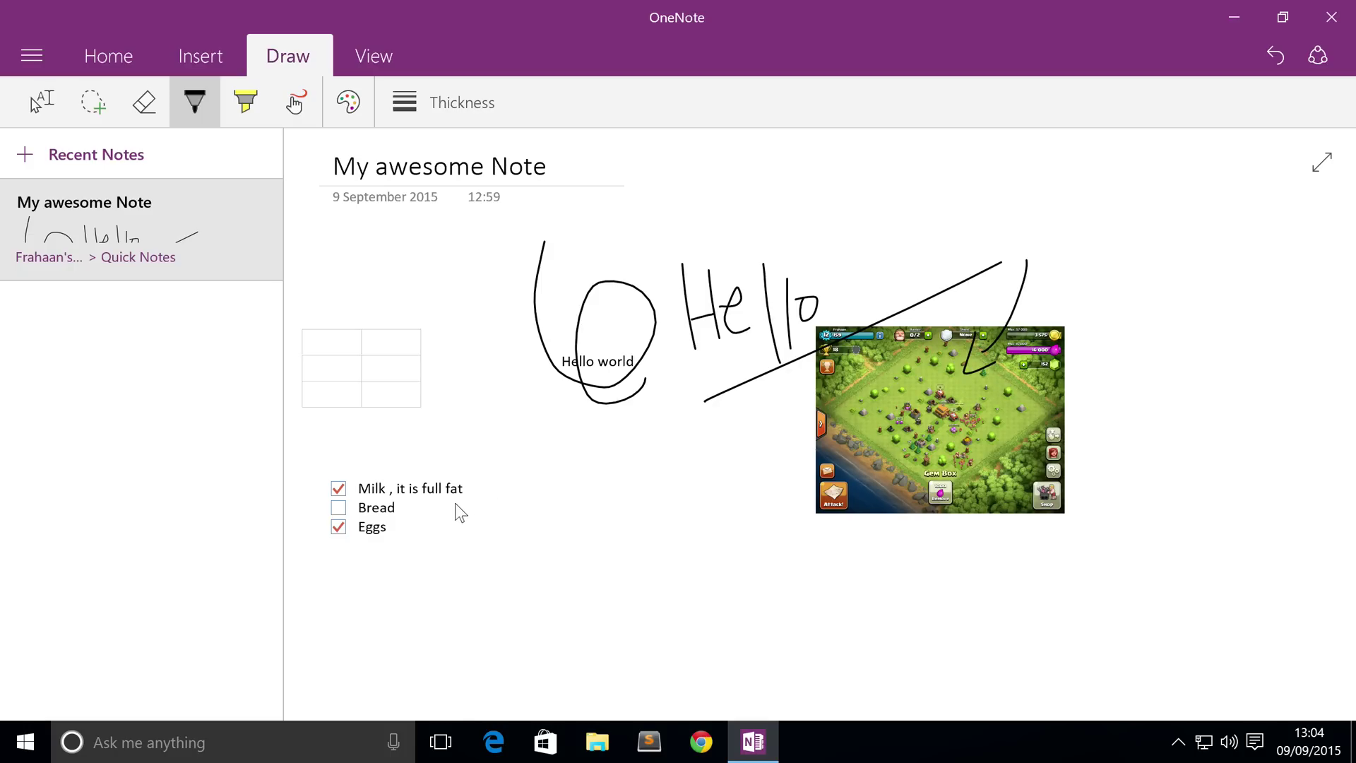
left_click_drag(434, 507, 840, 432)
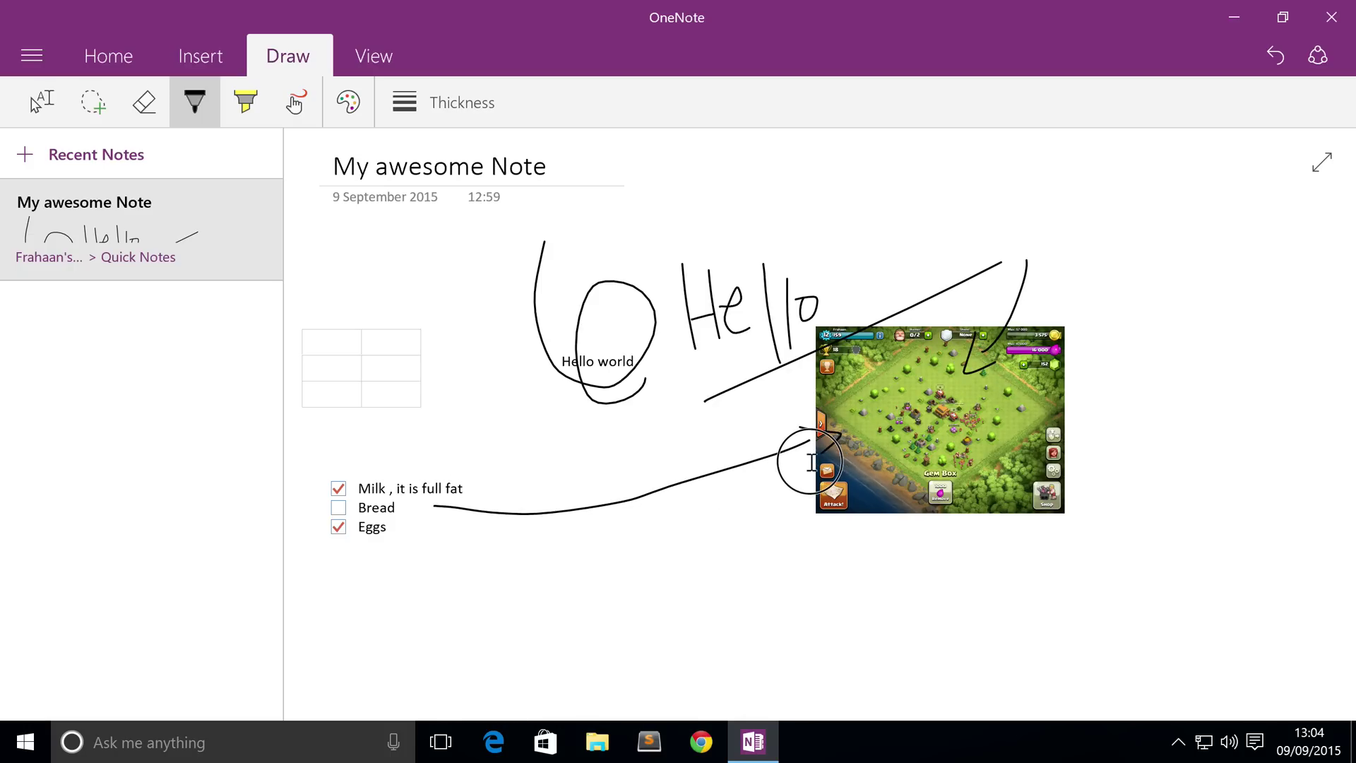
- Highlight the checklist items in yellow with the highlighter
left_click(255, 119)
mouse_move(342, 526)
left_mouse_down()
mouse_move(434, 515)
mouse_move(414, 498)
mouse_move(339, 491)
mouse_move(354, 533)
mouse_move(380, 527)
left_mouse_up()
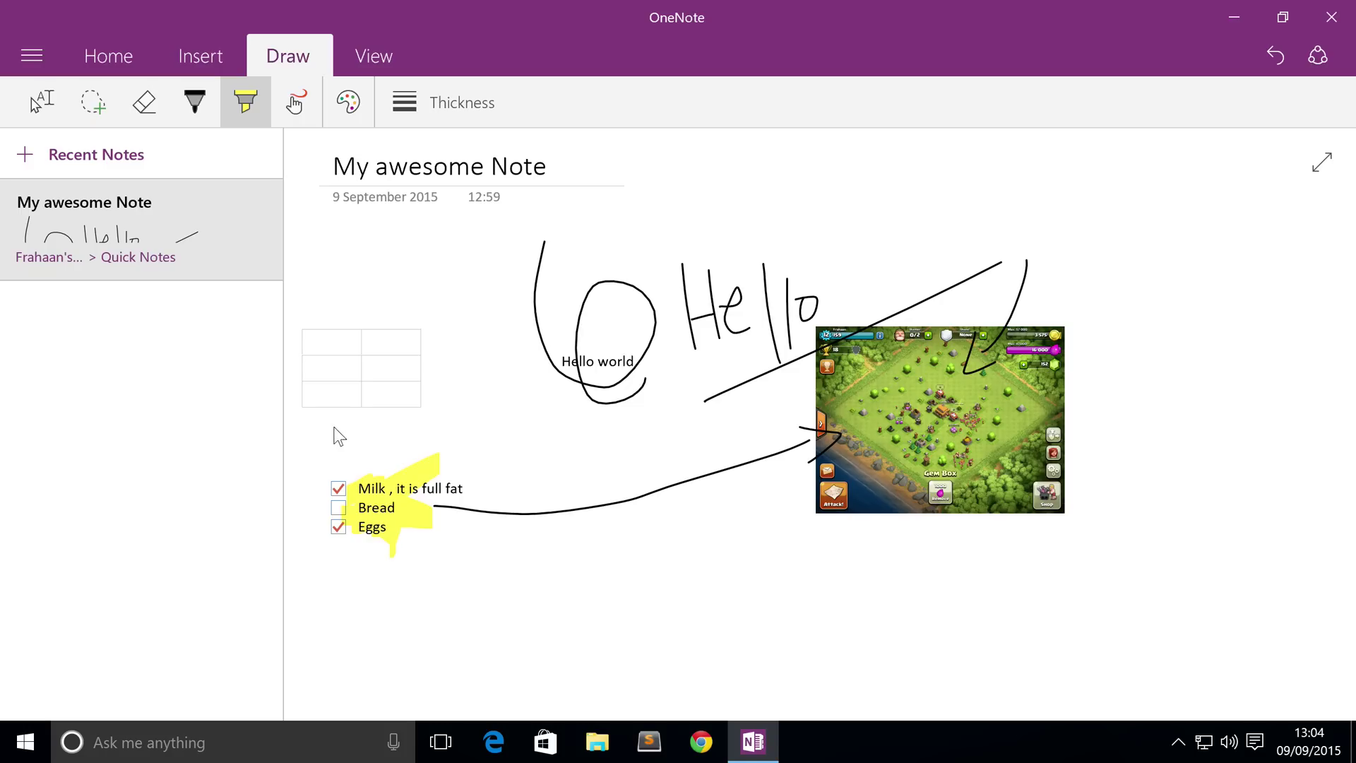
left_click(215, 92)
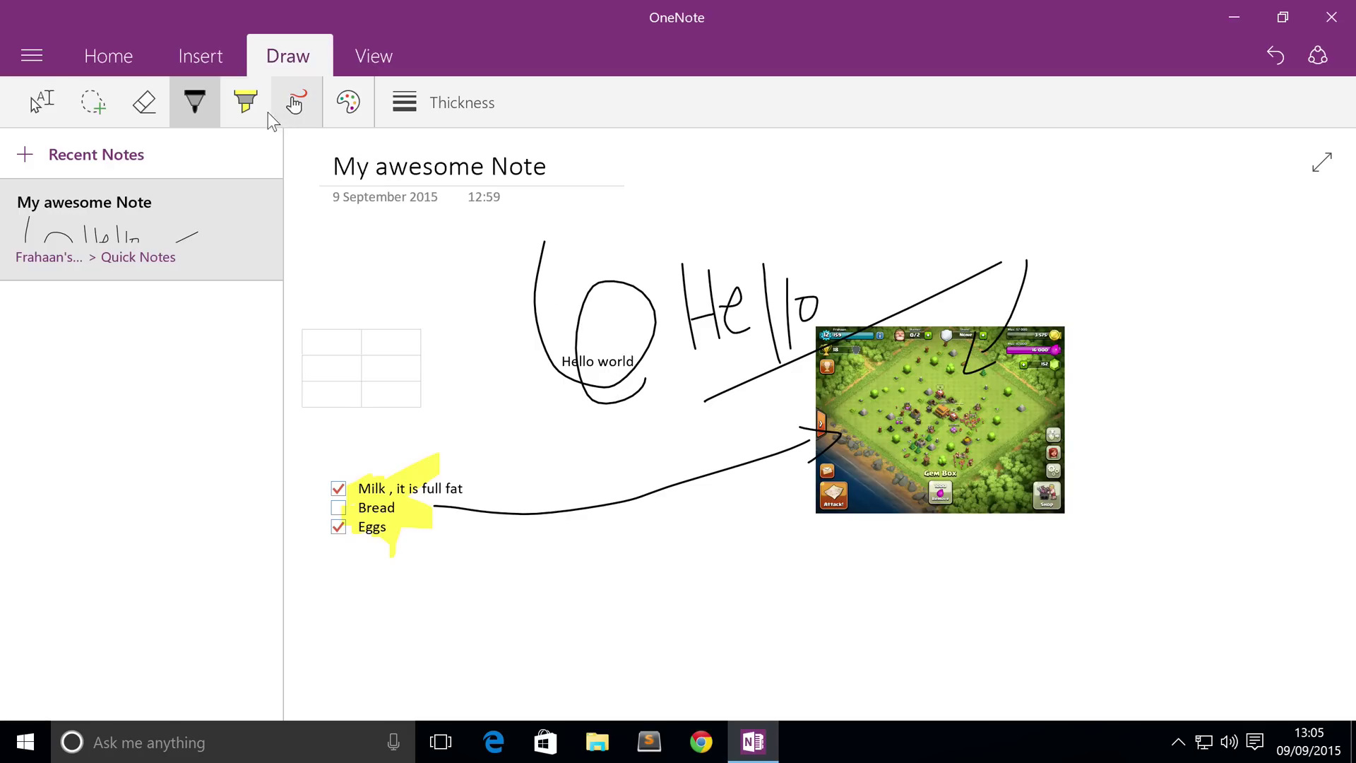
- Reselect the black pen and review its thickness and colour options
left_click(182, 92)
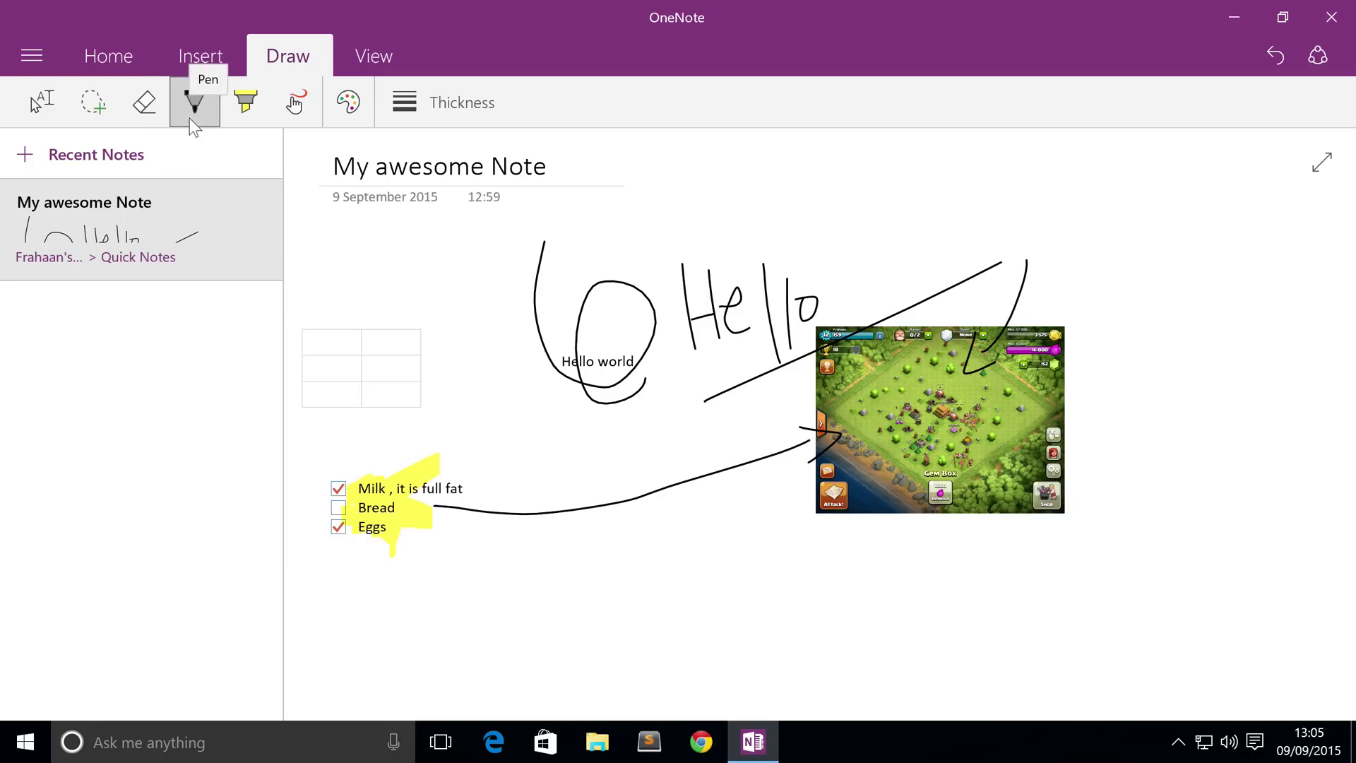
left_click(438, 109)
left_click(442, 114)
left_click(358, 97)
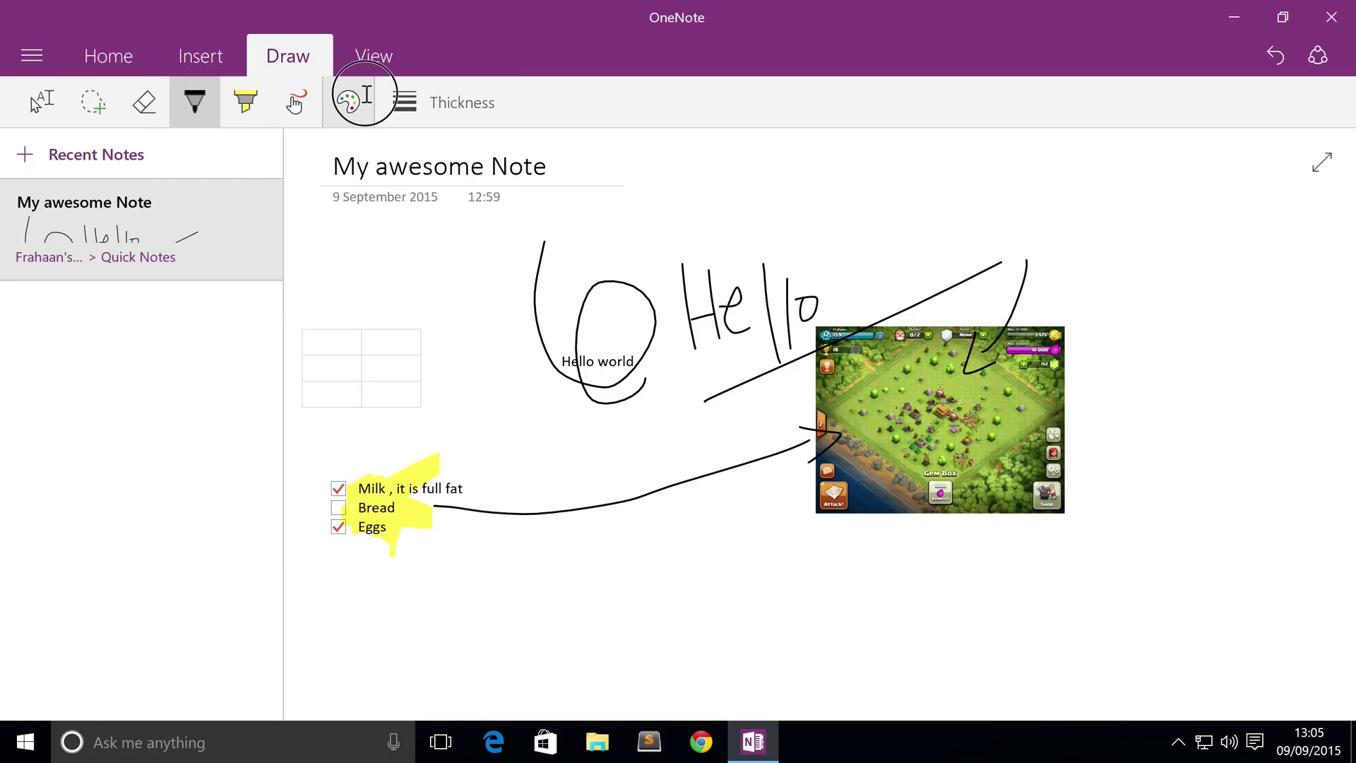
left_click(366, 95)
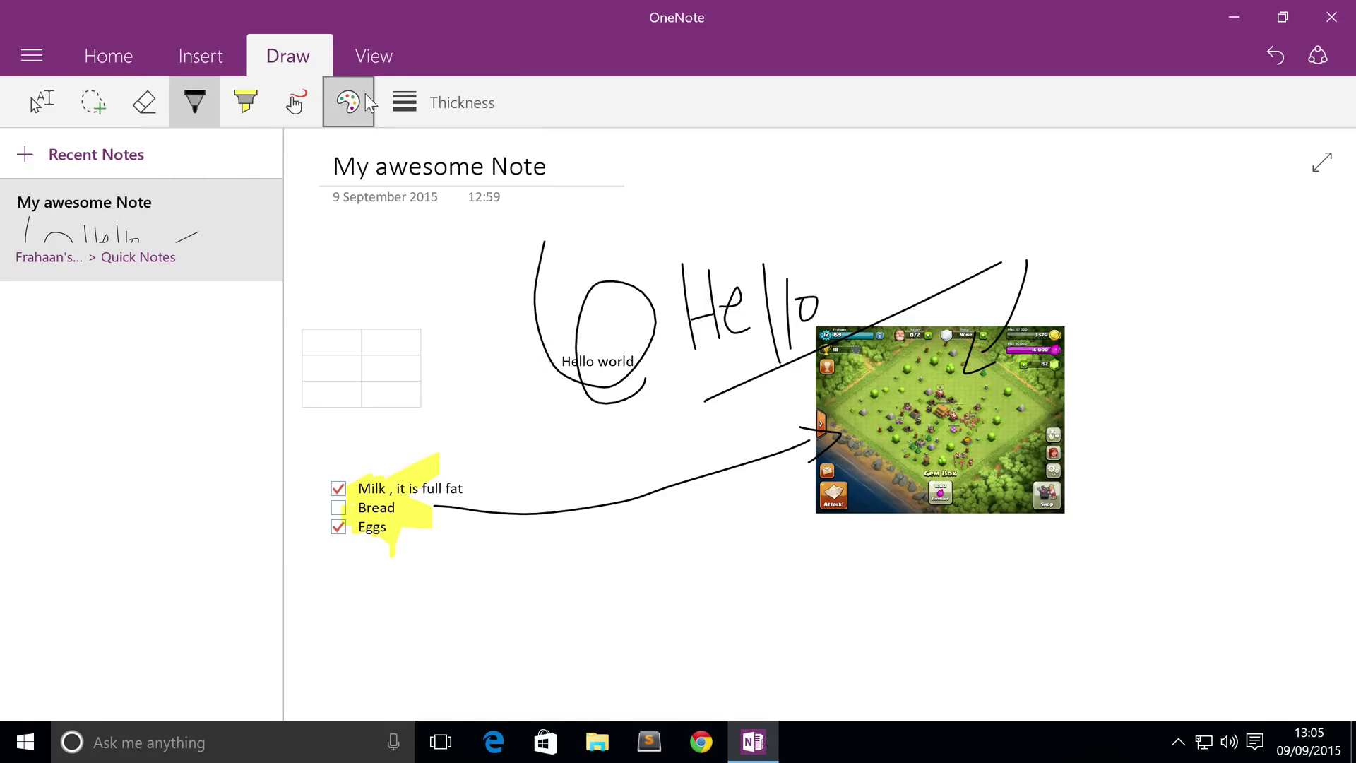
- With Draw with Mouse or Touch enabled, draw two strokes left of 'Hello world'
left_click(311, 100)
mouse_move(434, 251)
left_mouse_down()
mouse_move(567, 307)
mouse_move(583, 331)
left_mouse_up()
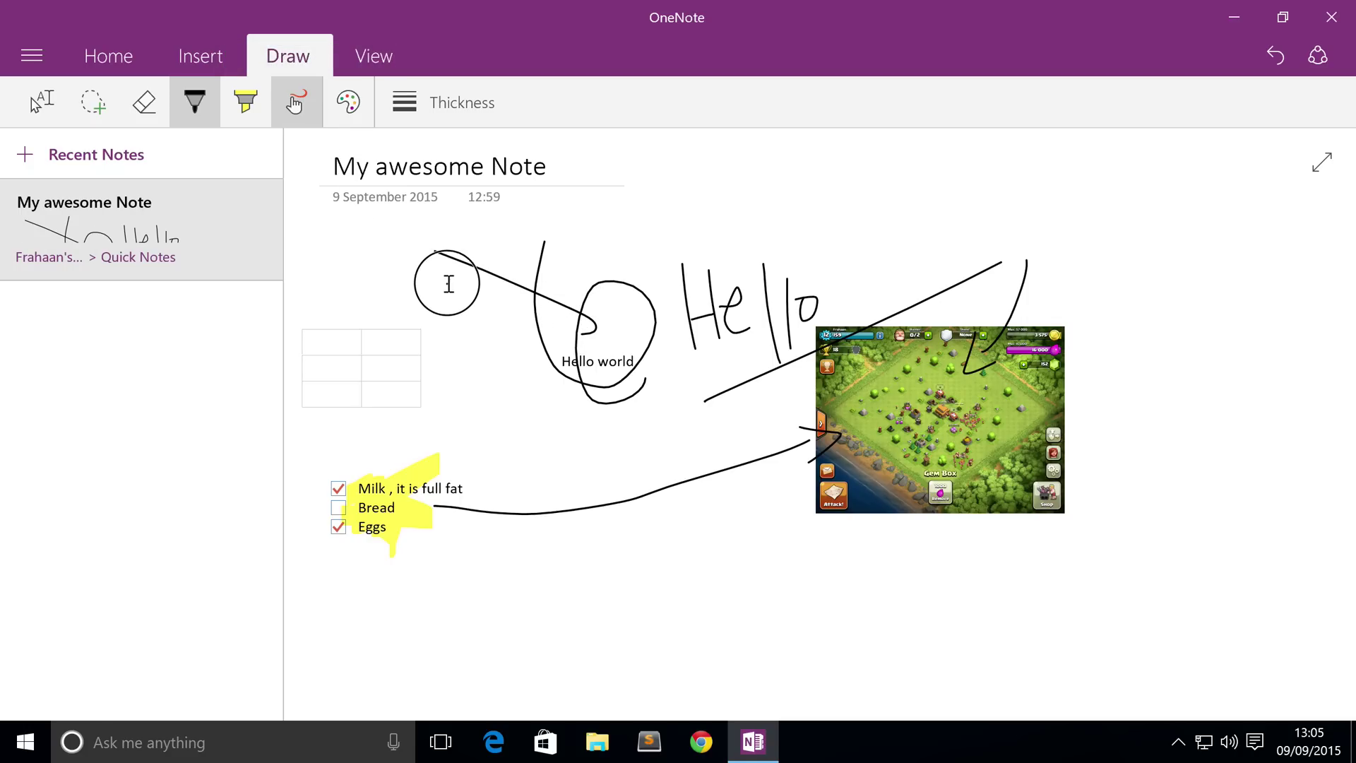
left_click_drag(447, 285, 396, 300)
left_click(306, 103)
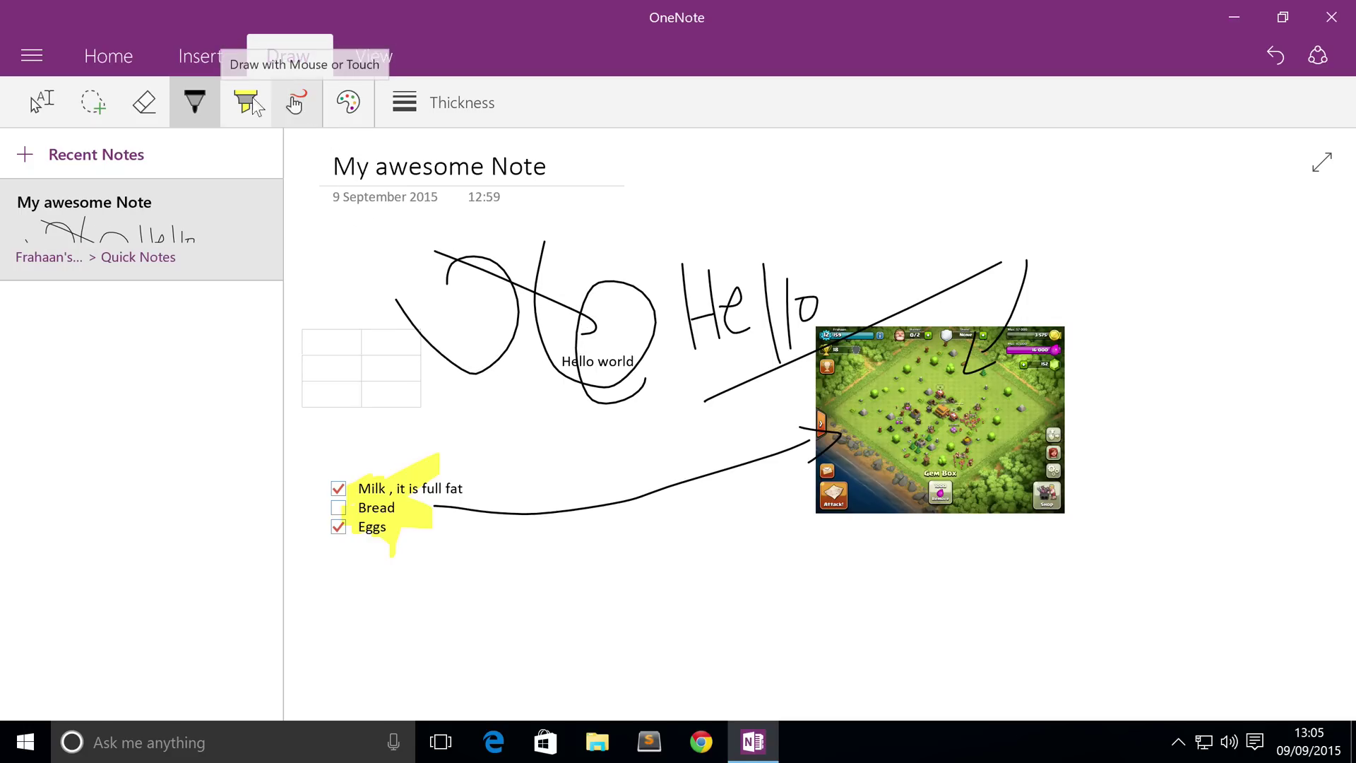
- Erase parts of the ink around 'Hello world'
left_click(144, 101)
mouse_move(488, 255)
left_mouse_down()
mouse_move(588, 355)
mouse_move(703, 307)
mouse_move(781, 452)
mouse_move(433, 512)
mouse_move(436, 468)
left_mouse_up()
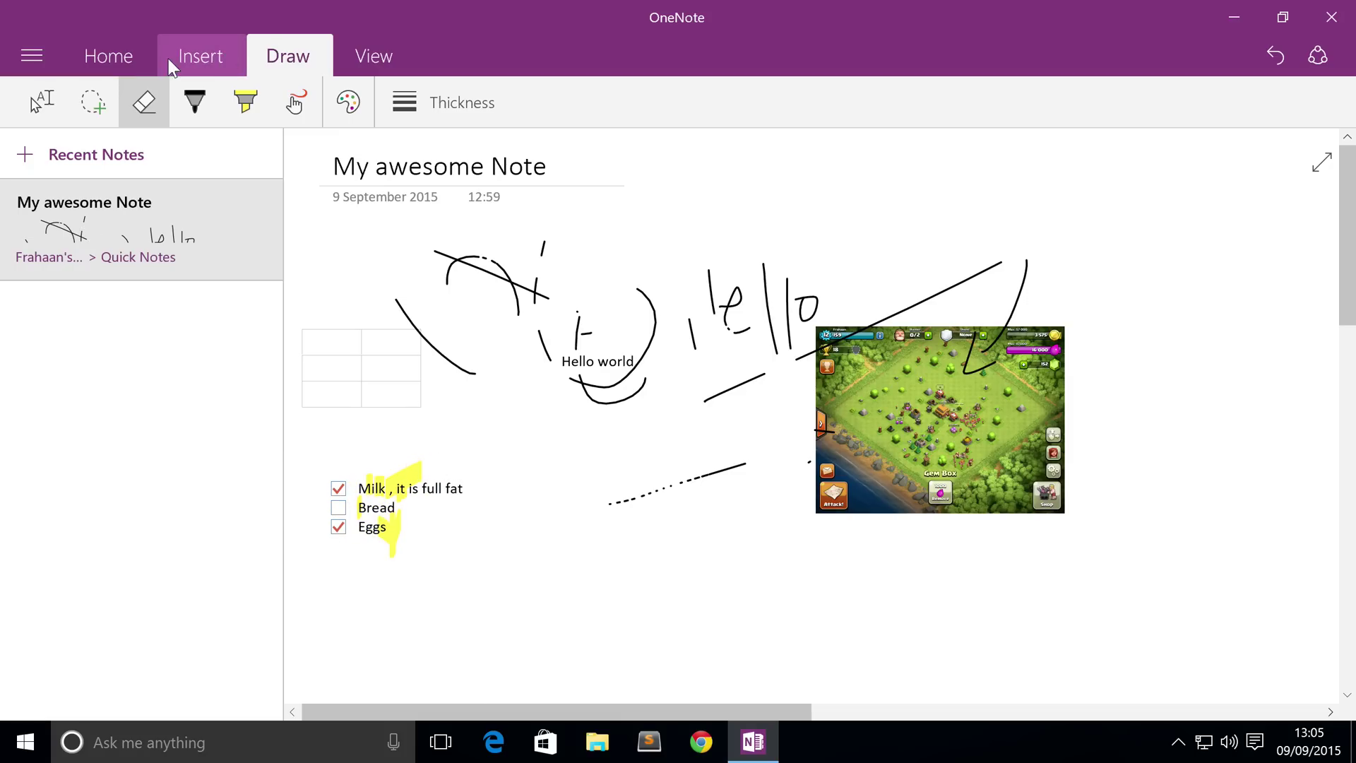
left_click(93, 99)
- Lasso-select the ink around 'Hello world', then clear the selection
left_click_drag(412, 222, 786, 349)
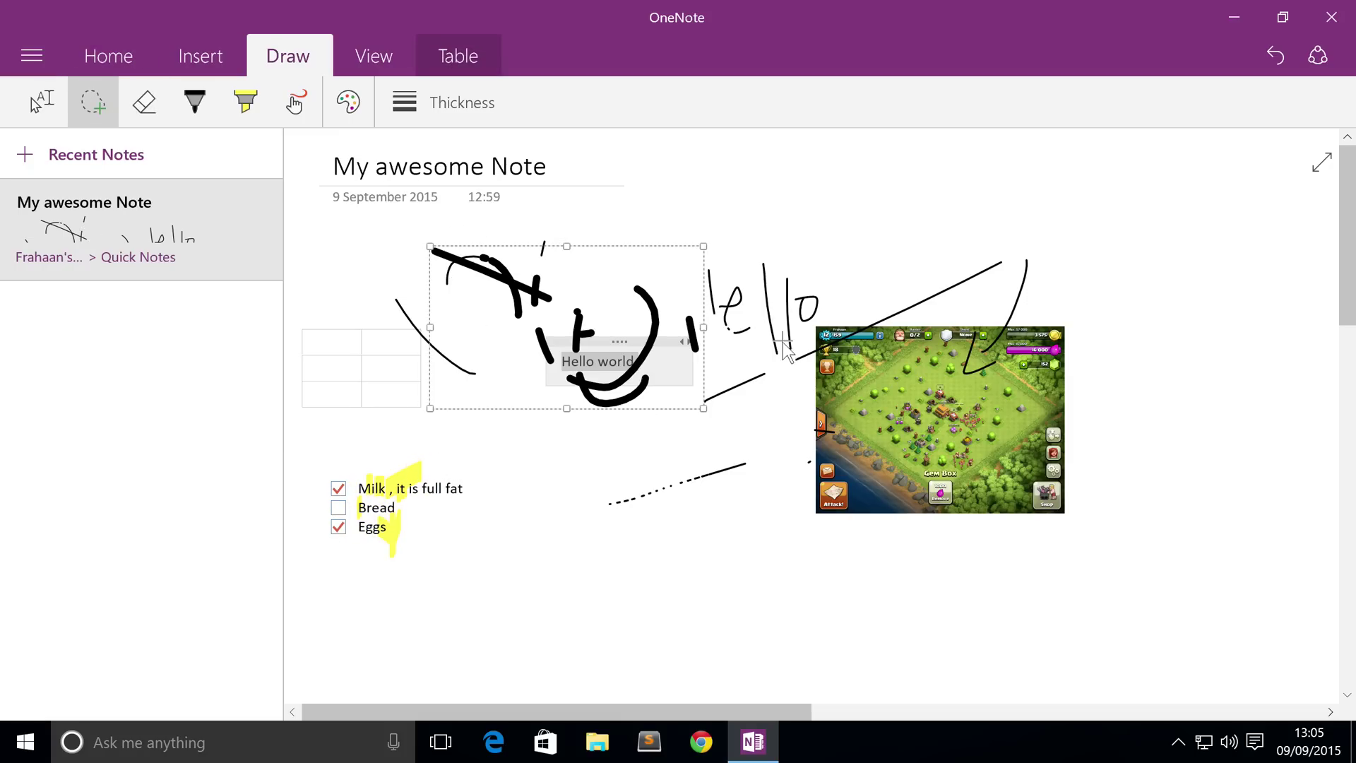
left_click(515, 469)
left_click(44, 109)
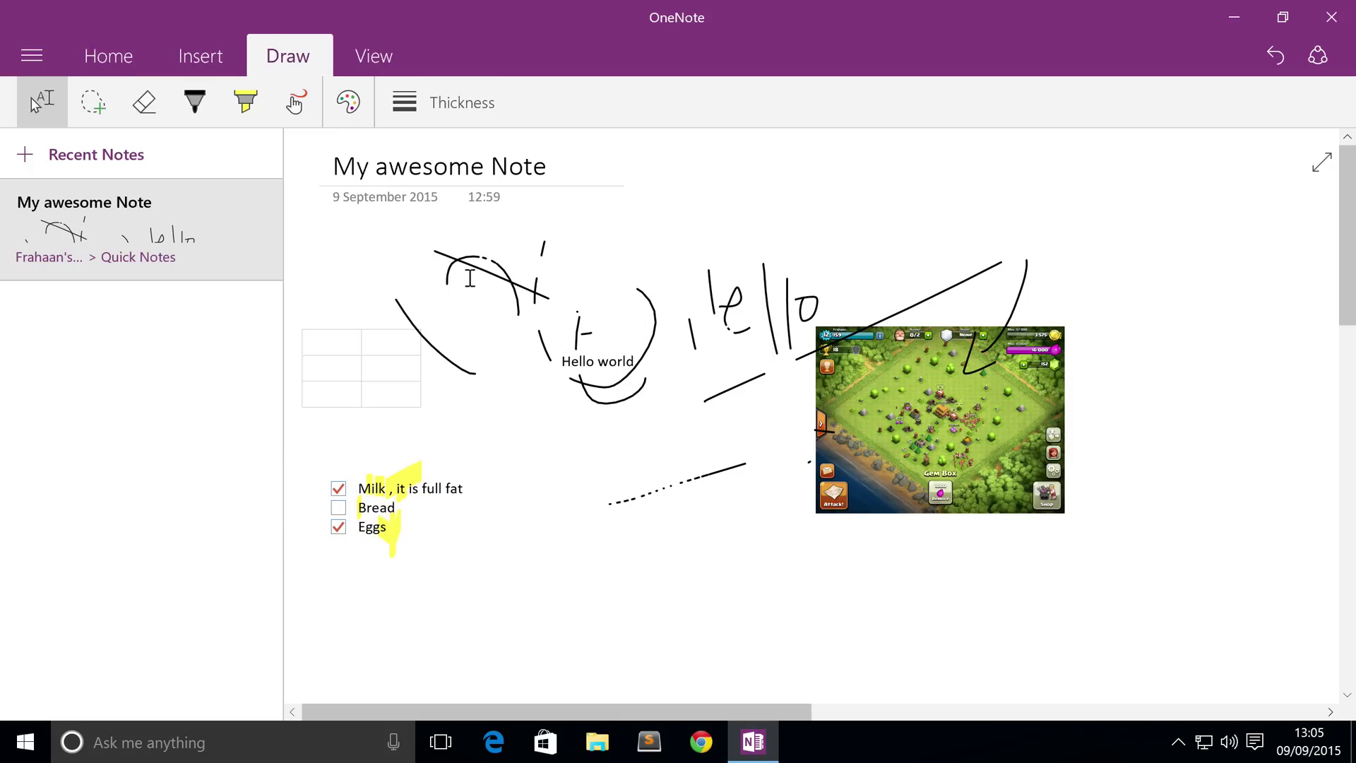
- Draw pen strokes through the handwritten Hello and several lines below the checklist
left_click(186, 102)
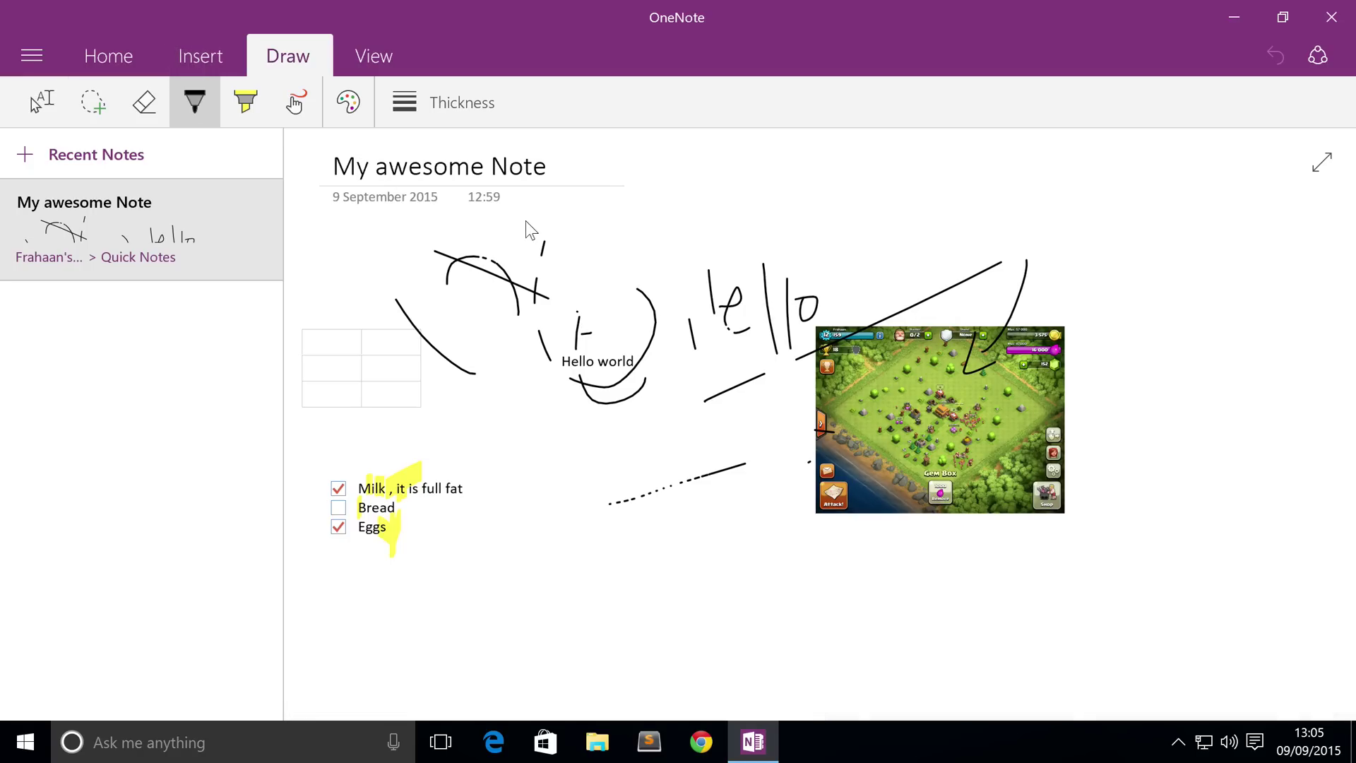
mouse_move(588, 303)
left_mouse_down()
mouse_move(757, 311)
mouse_move(729, 391)
left_mouse_up()
mouse_move(608, 460)
left_mouse_down()
mouse_move(535, 565)
mouse_move(638, 626)
left_mouse_up()
left_click_drag(735, 585, 797, 593)
left_click_drag(929, 583, 840, 648)
left_click_drag(599, 640, 713, 649)
left_click_drag(418, 603, 780, 597)
left_click_drag(850, 567, 989, 565)
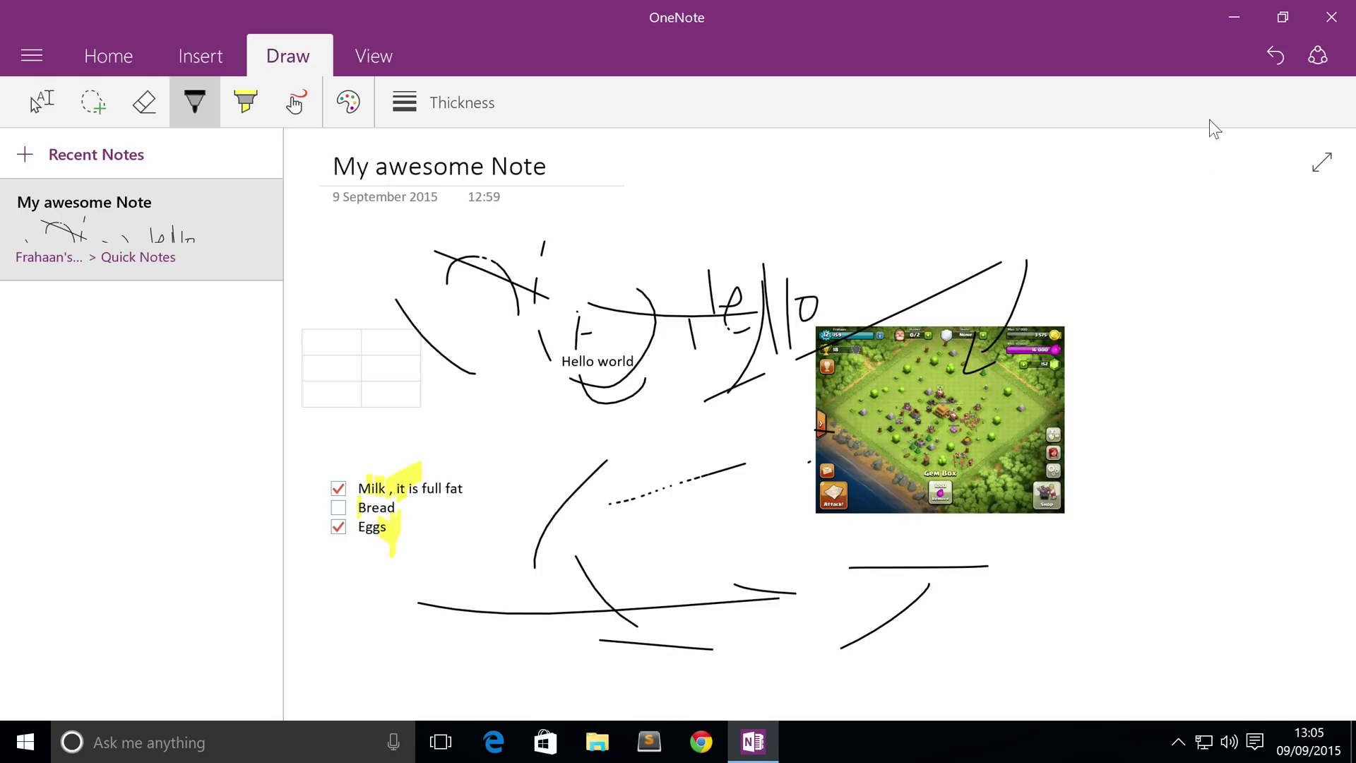
- Undo the last five ink strokes, then open and close the Share pane
left_click(1274, 58)
left_click(1275, 58)
left_click(1275, 57)
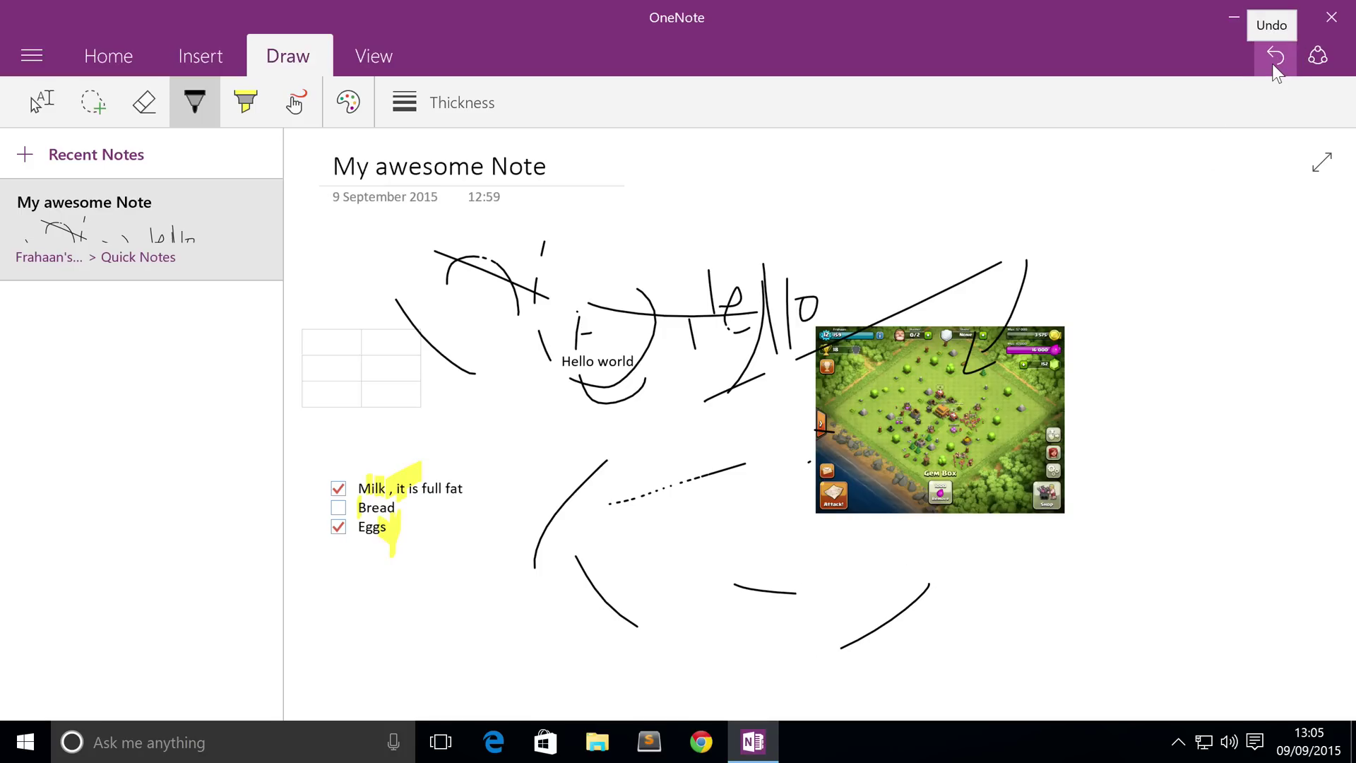
left_click(1274, 67)
left_click(1275, 71)
left_click(1312, 64)
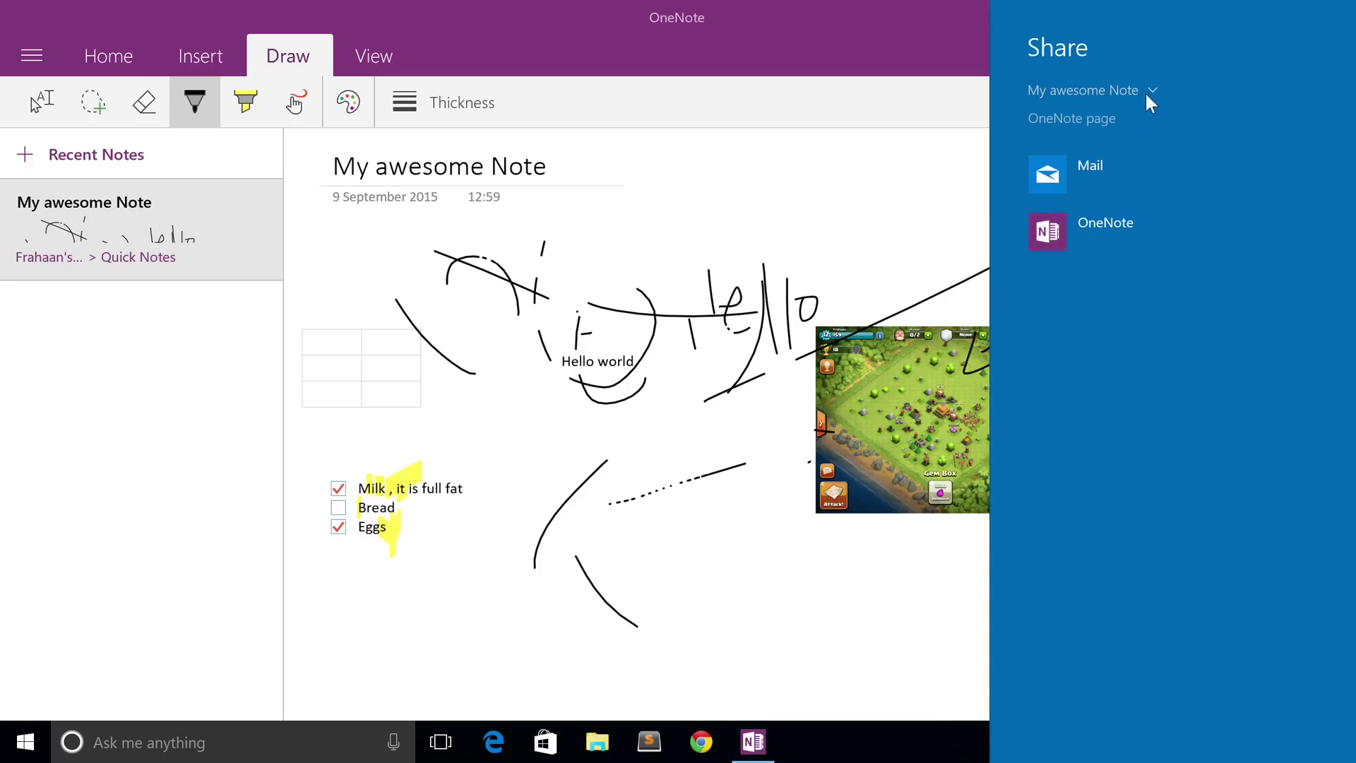
left_click(396, 378)
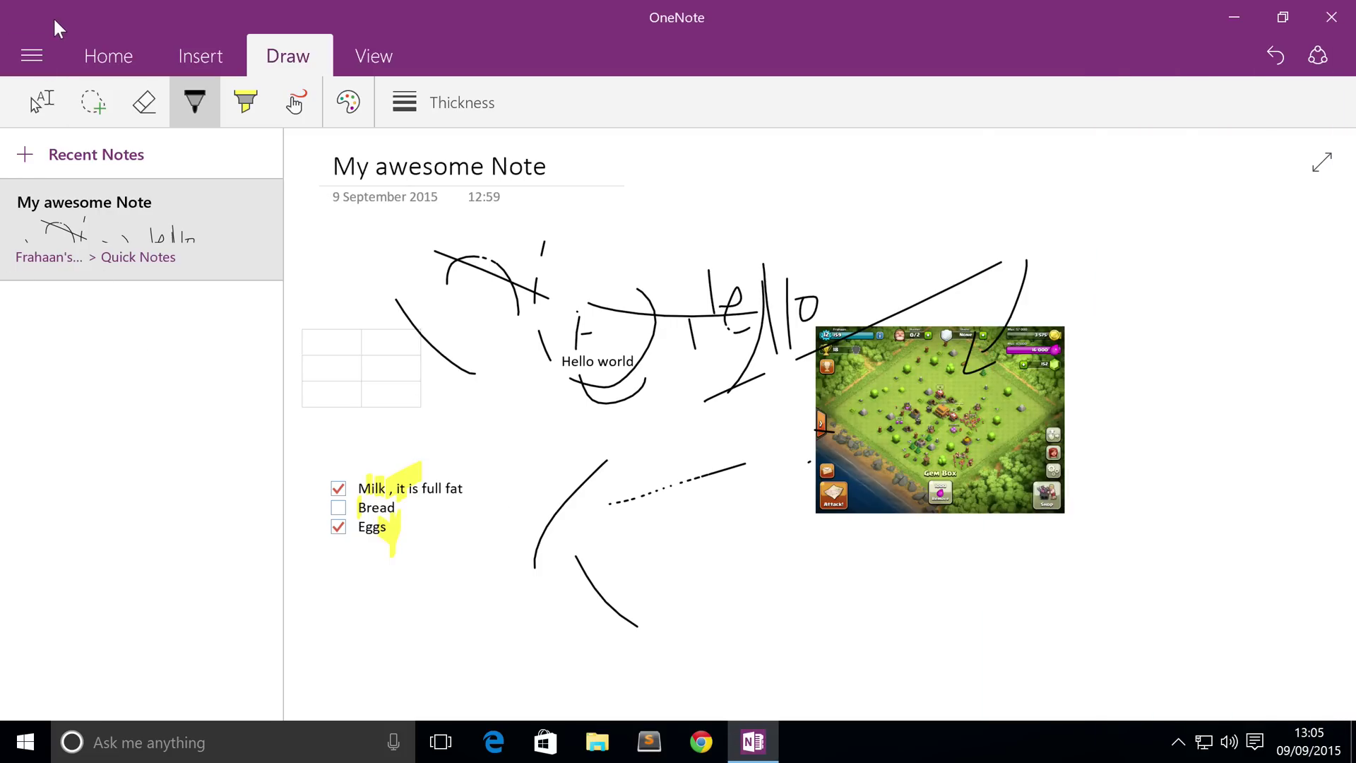
left_click(33, 53)
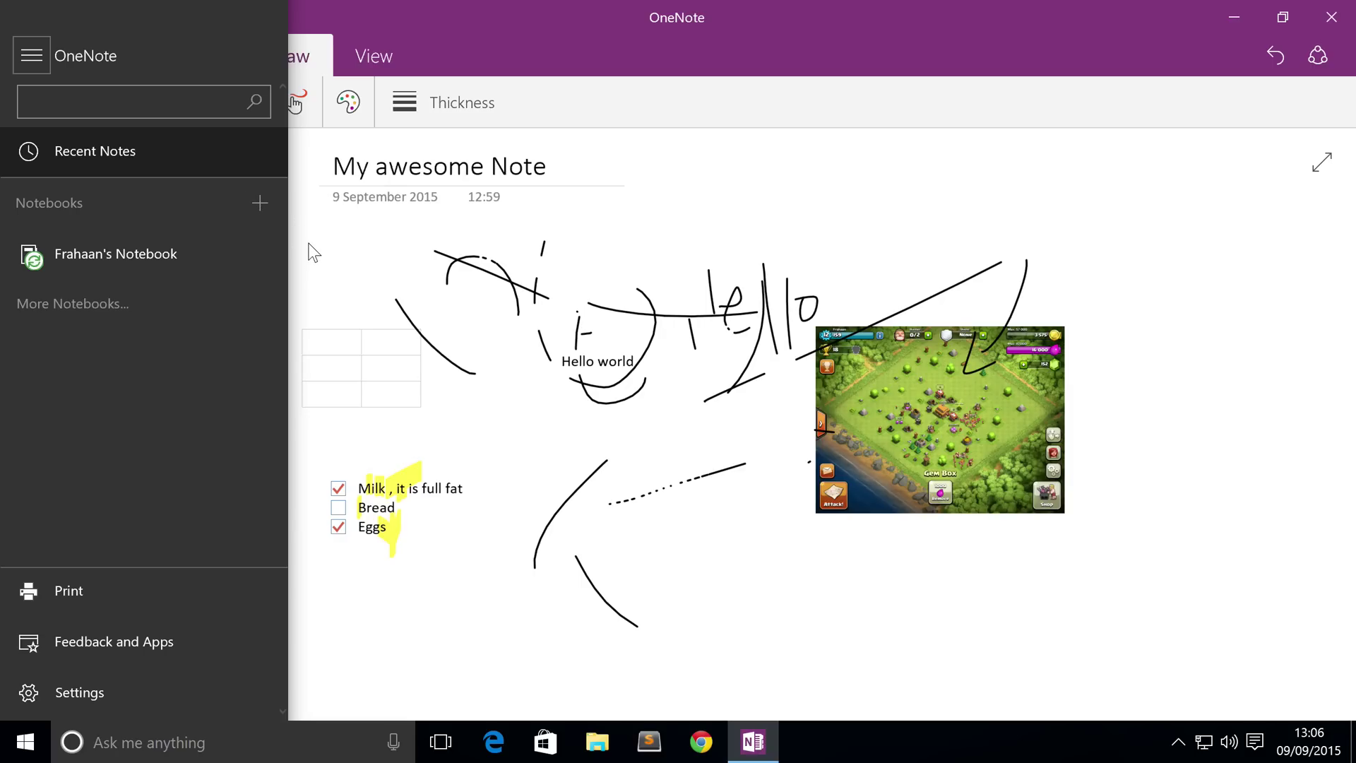
left_click(356, 237)
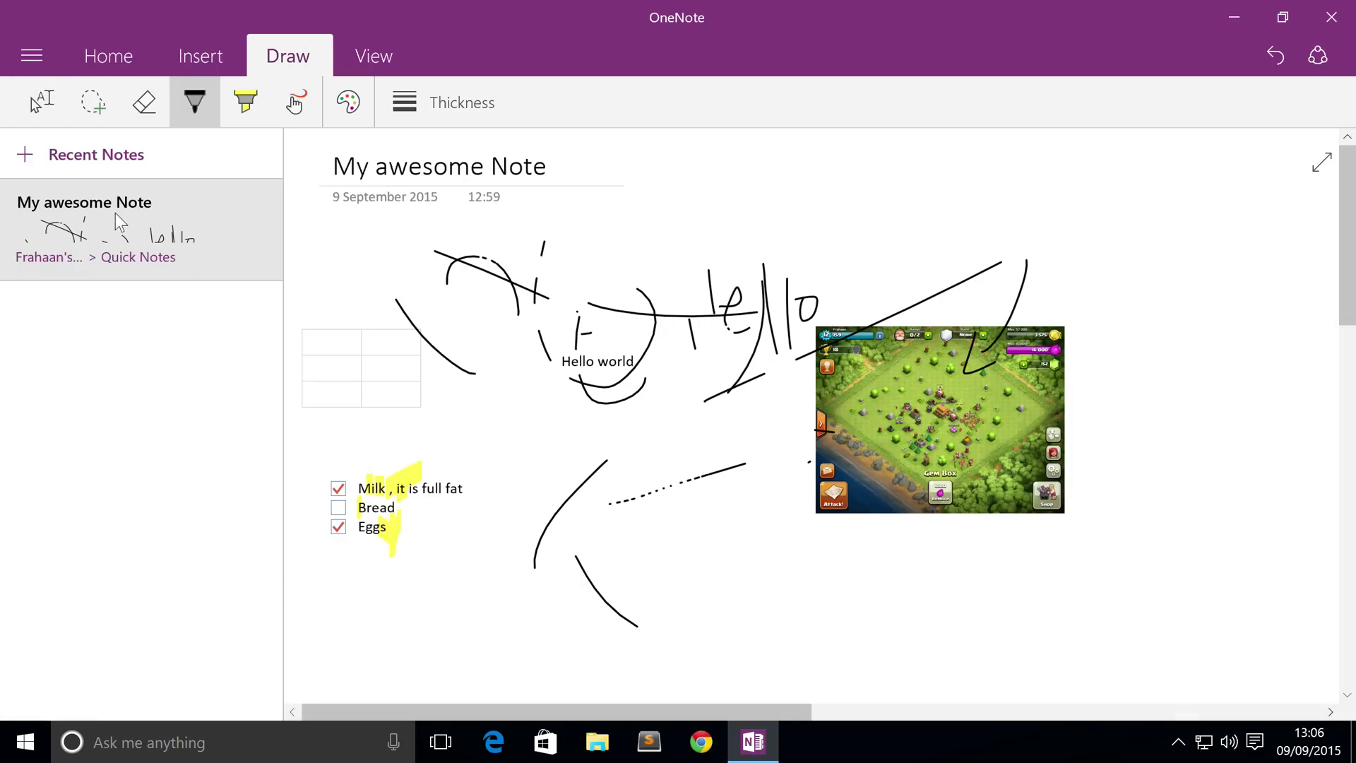
left_click(32, 56)
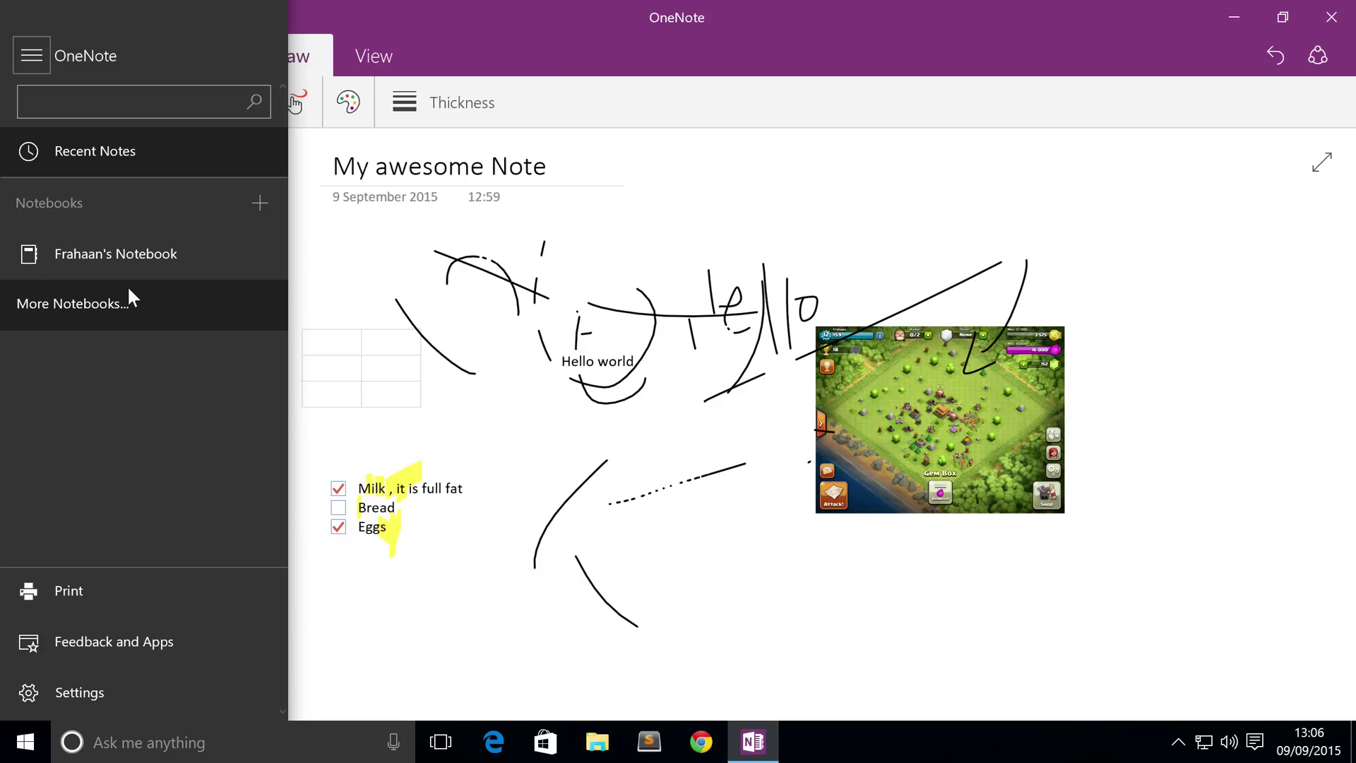
left_click(359, 274)
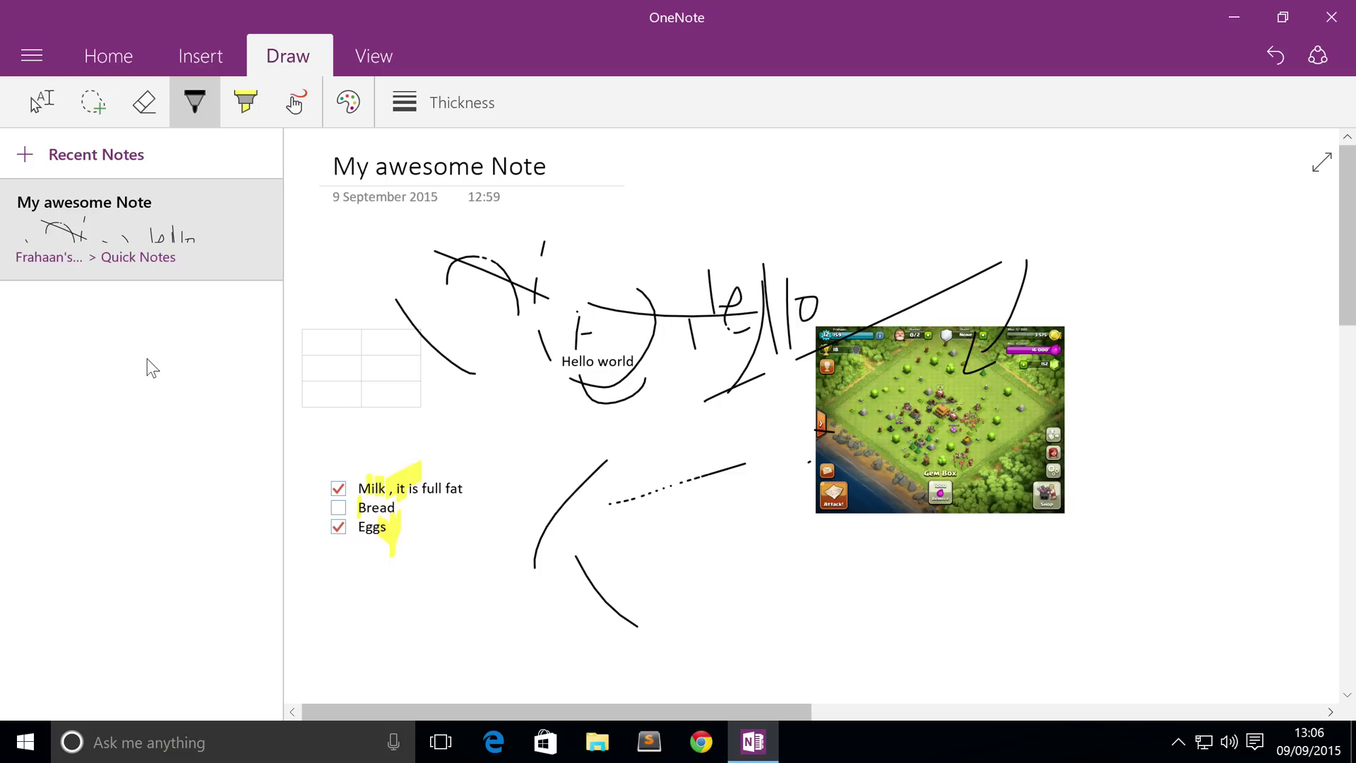